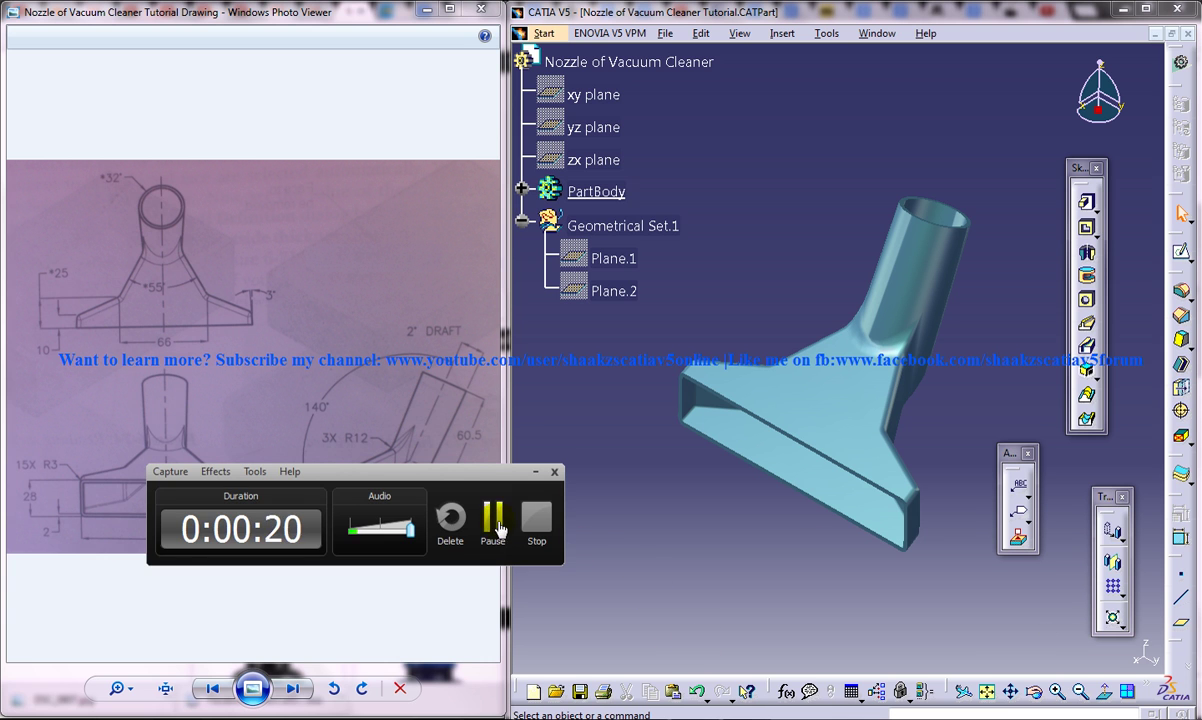
- Look over the pad feature variants and pan the current nozzle model
left_click(498, 530)
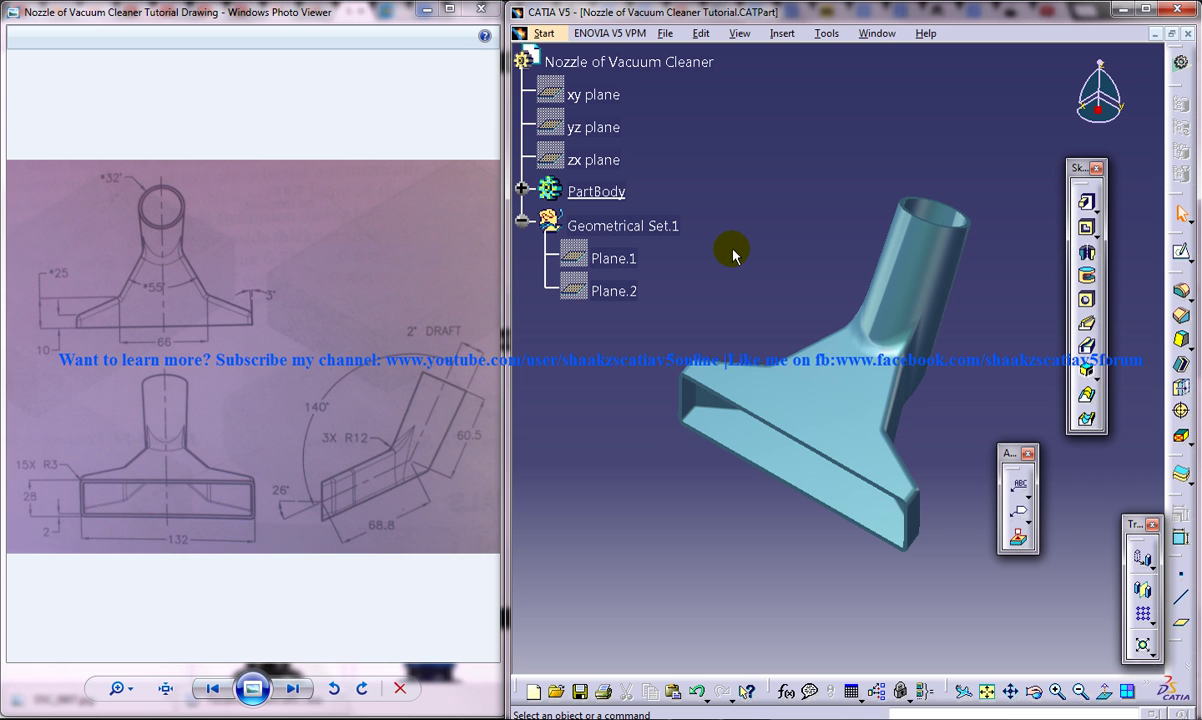
left_click(1095, 212)
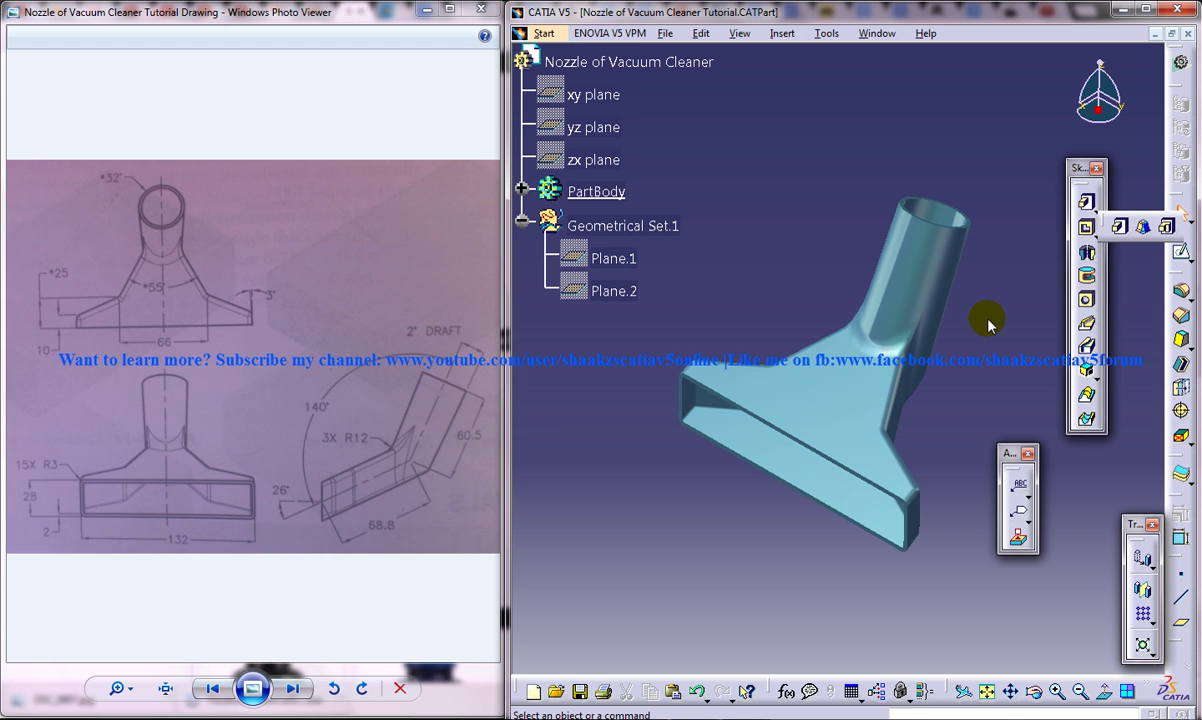
mouse_move(980, 352)
middle_mouse_down()
mouse_move(987, 373)
mouse_move(898, 424)
mouse_move(794, 449)
mouse_move(829, 371)
mouse_move(887, 410)
middle_mouse_up()
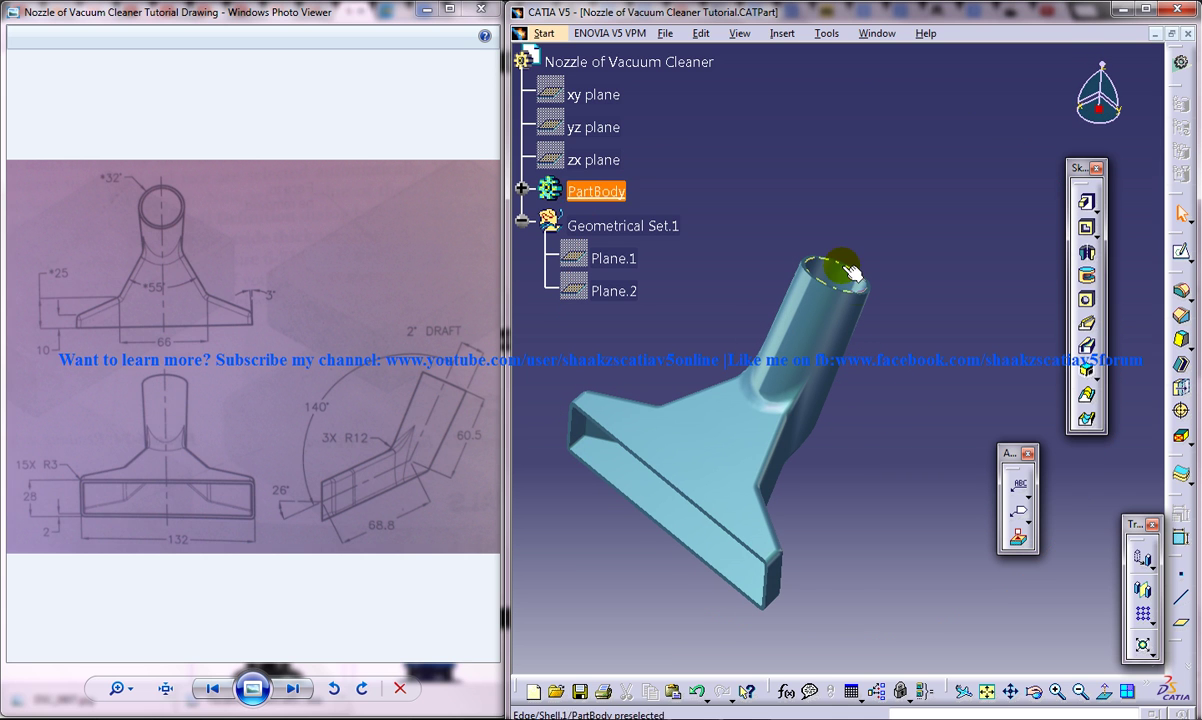
- Switch to the Nozzle of Vacuum Cleaner Study document and orbit the base part
left_click(877, 33)
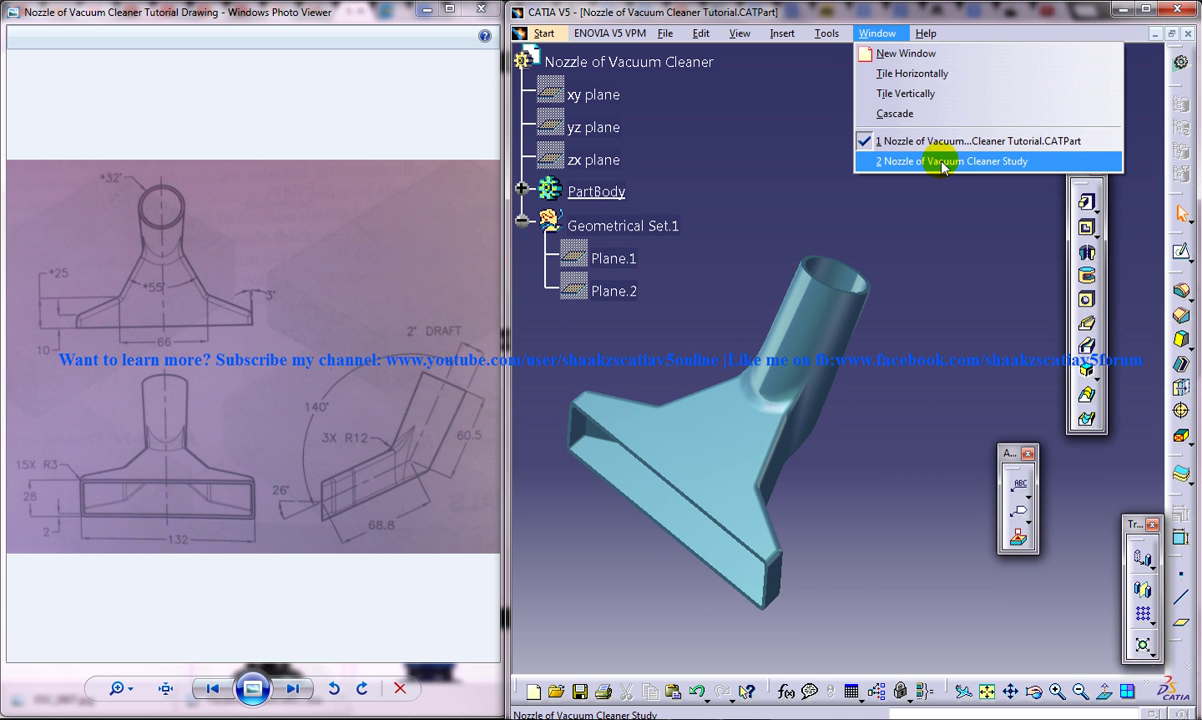
left_click(973, 162)
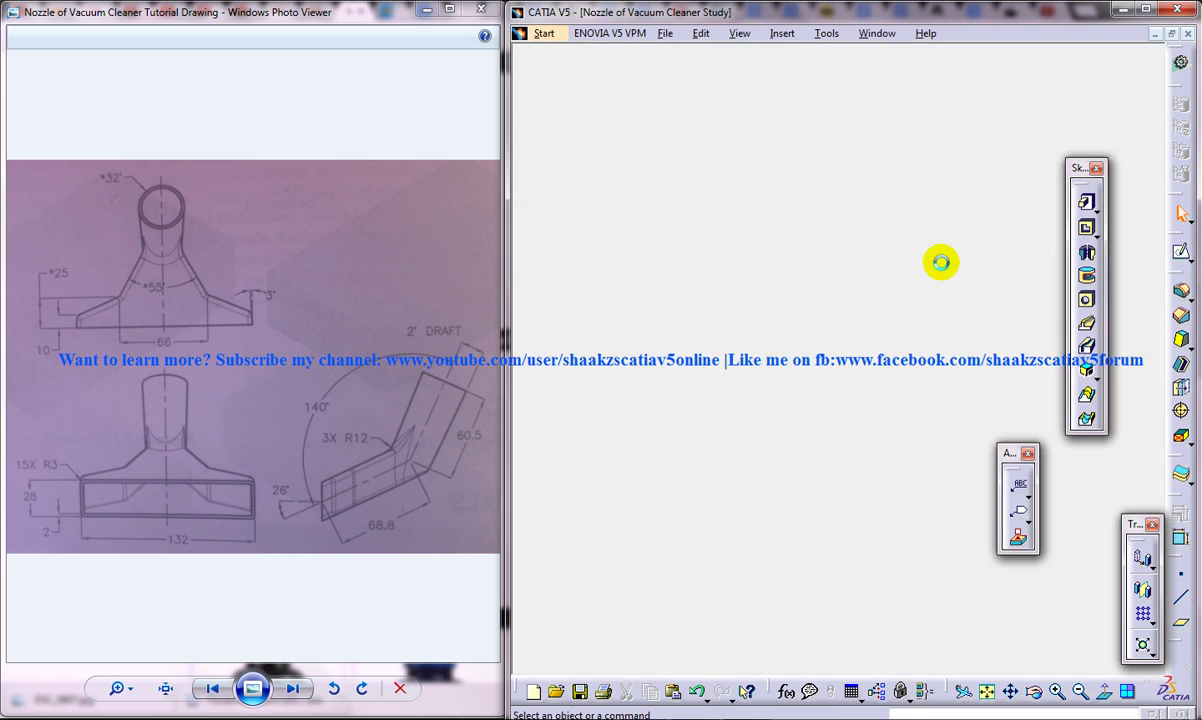
middle_click_drag(880, 268, 928, 274)
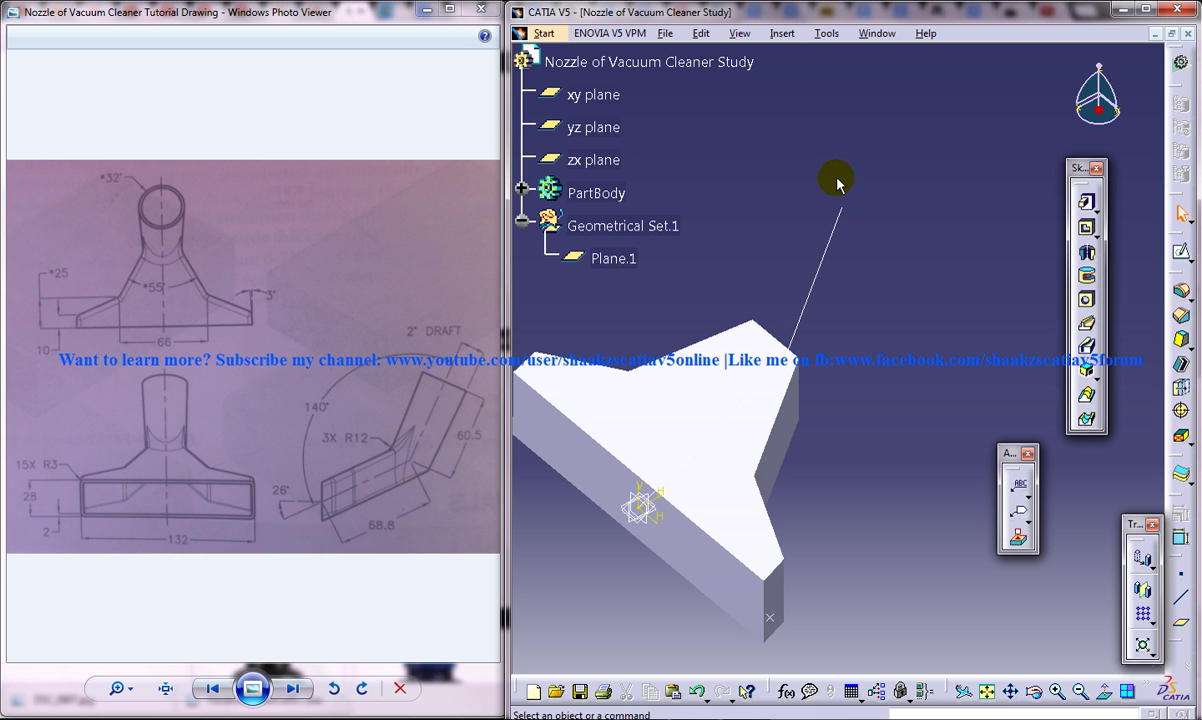
- Create Plane.2 normal to curve Sketch.1, located at the reference line's top vertex
left_click(1182, 627)
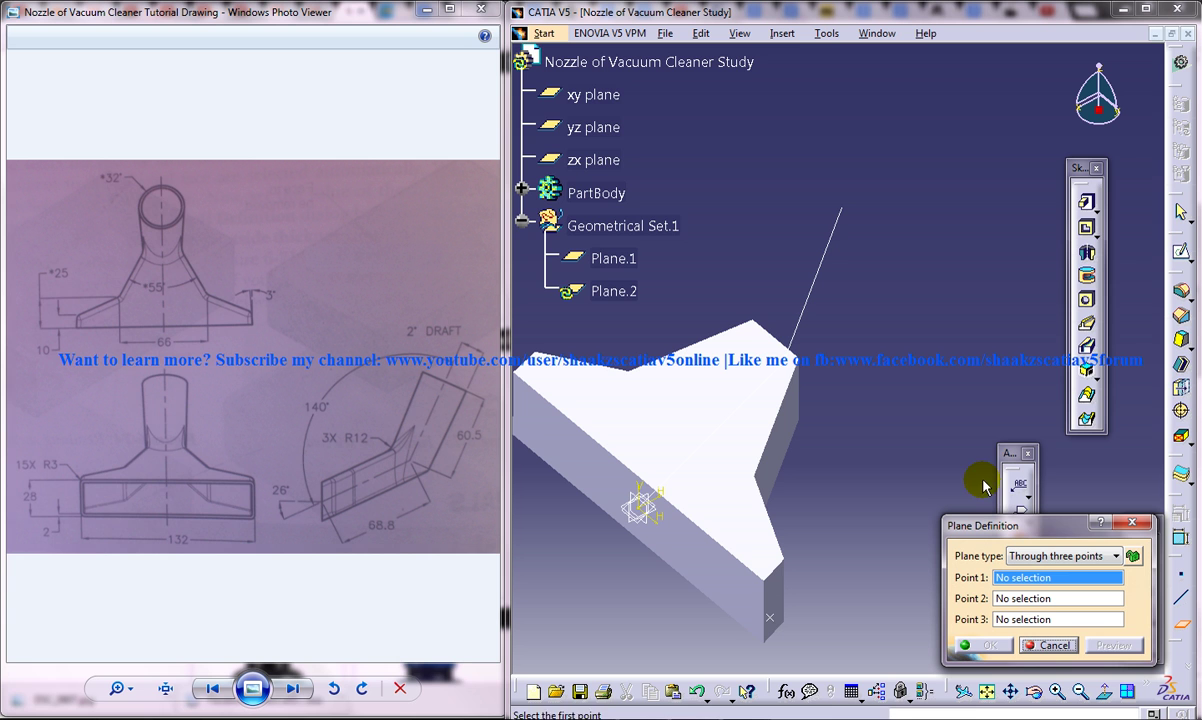
left_click(1062, 562)
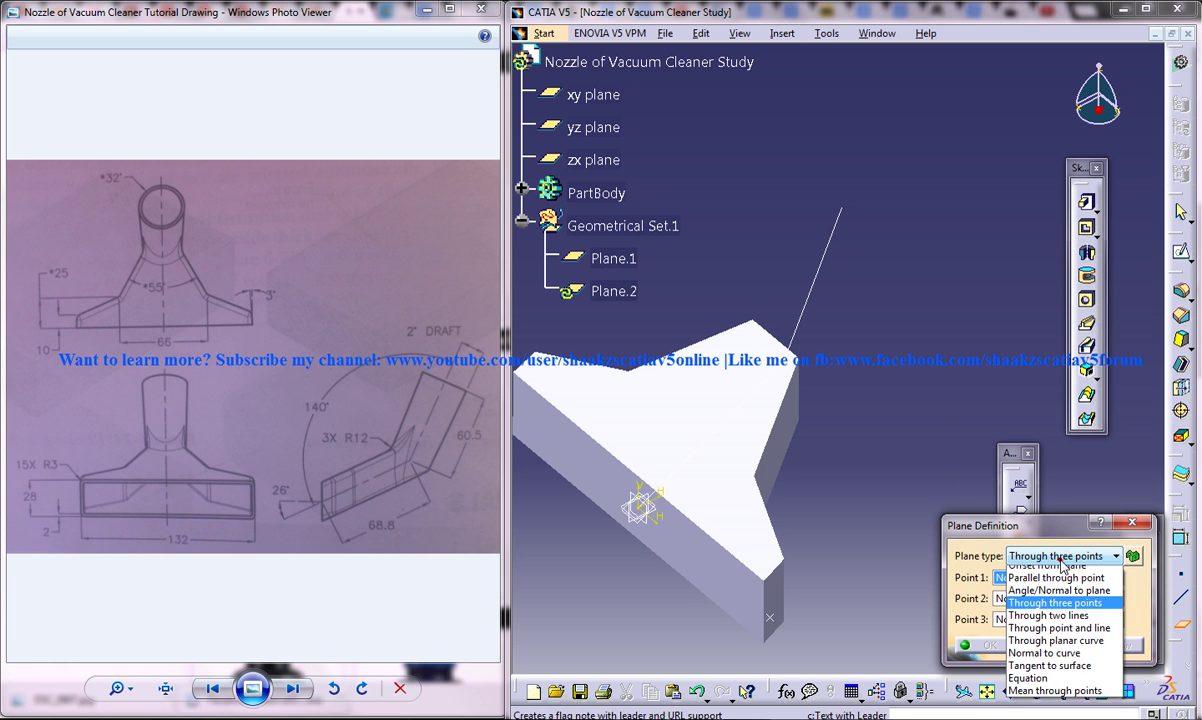
left_click(1052, 660)
left_click(818, 262)
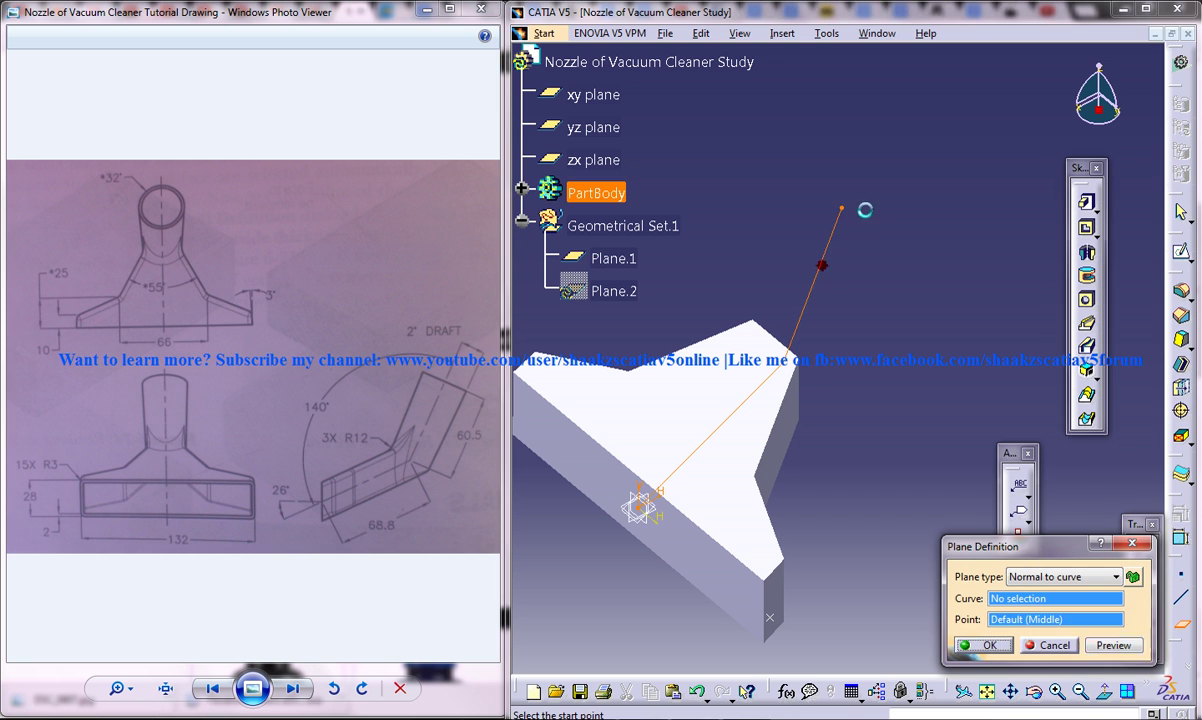
left_click(845, 212)
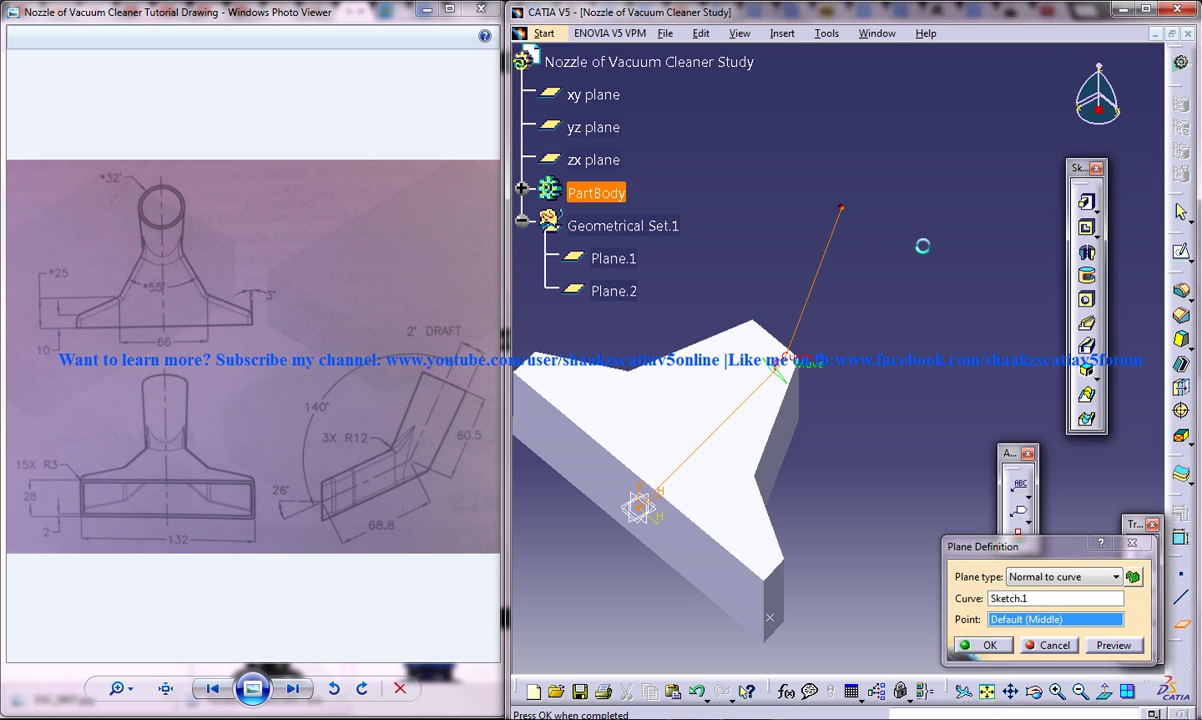
left_click(983, 645)
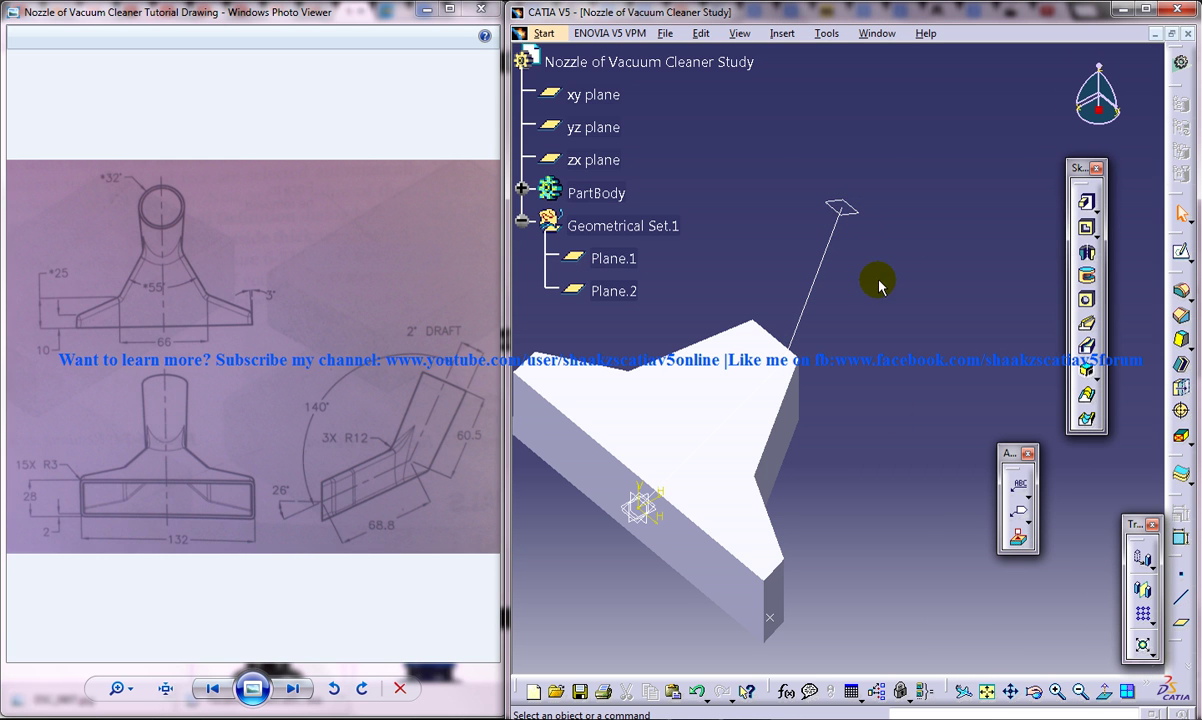
- Open a sketch on Plane.2 and draw a circle centred near the vertical axis
left_click(622, 292)
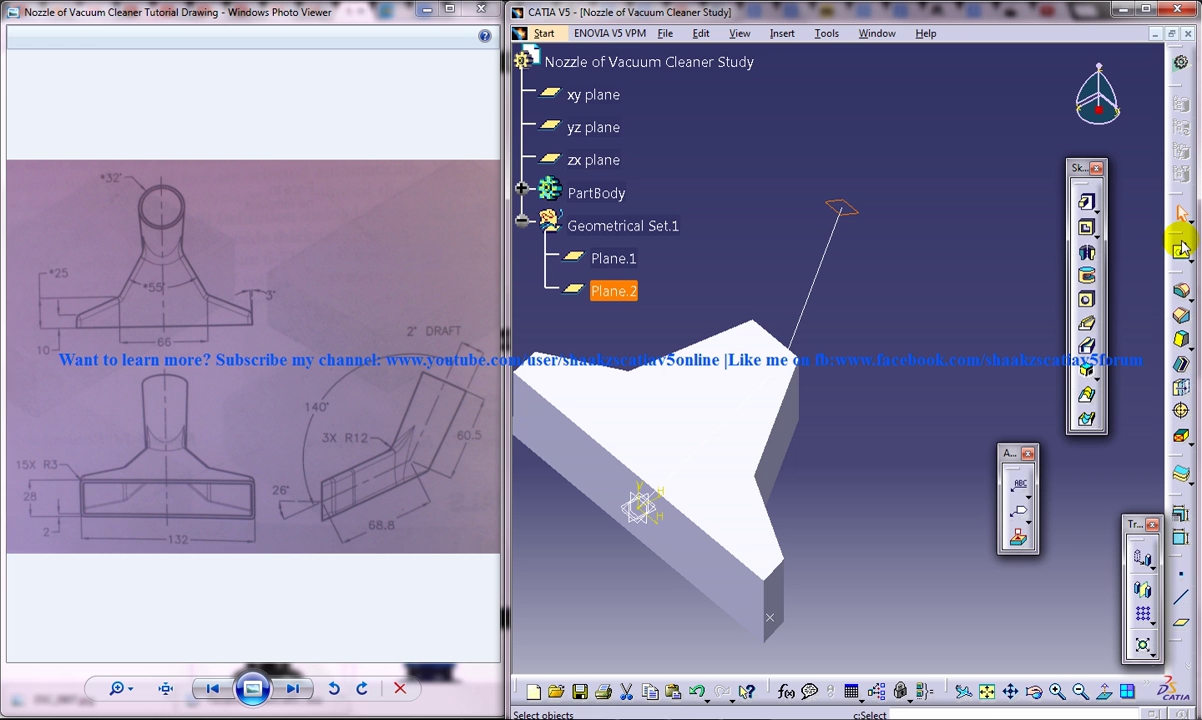
left_click(1181, 251)
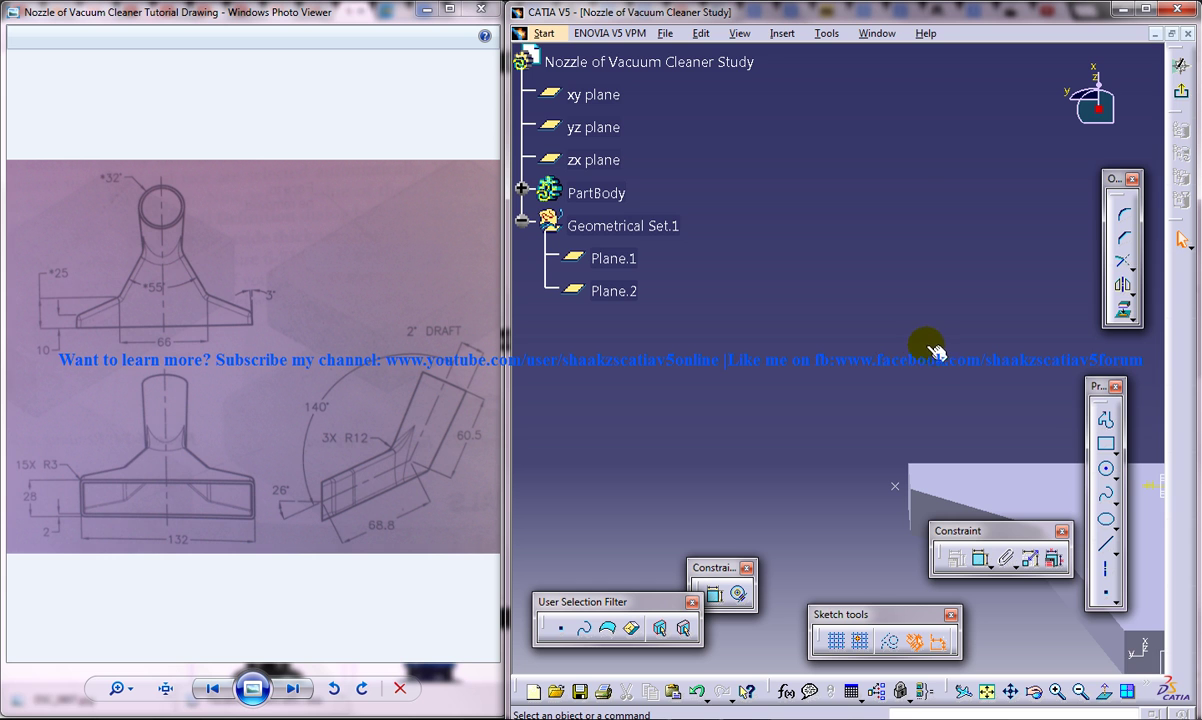
middle_click_drag(946, 344, 858, 290)
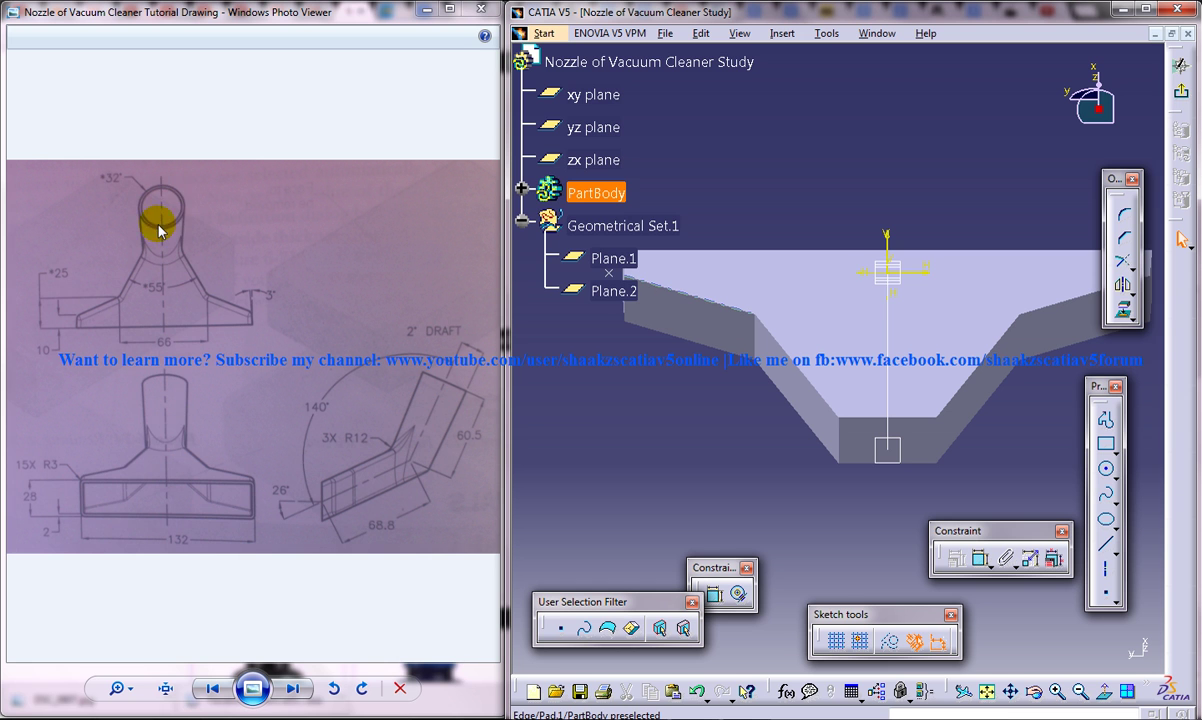
middle_click_drag(885, 422, 850, 428)
left_click(1108, 476)
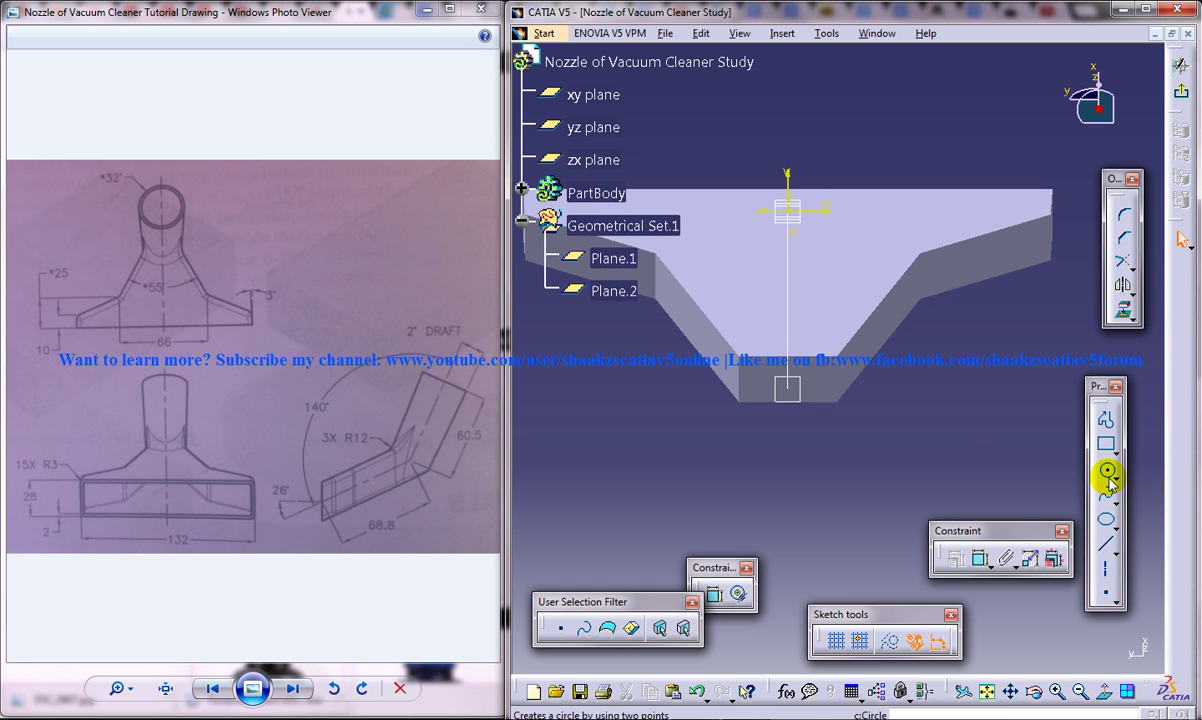
left_click(787, 436)
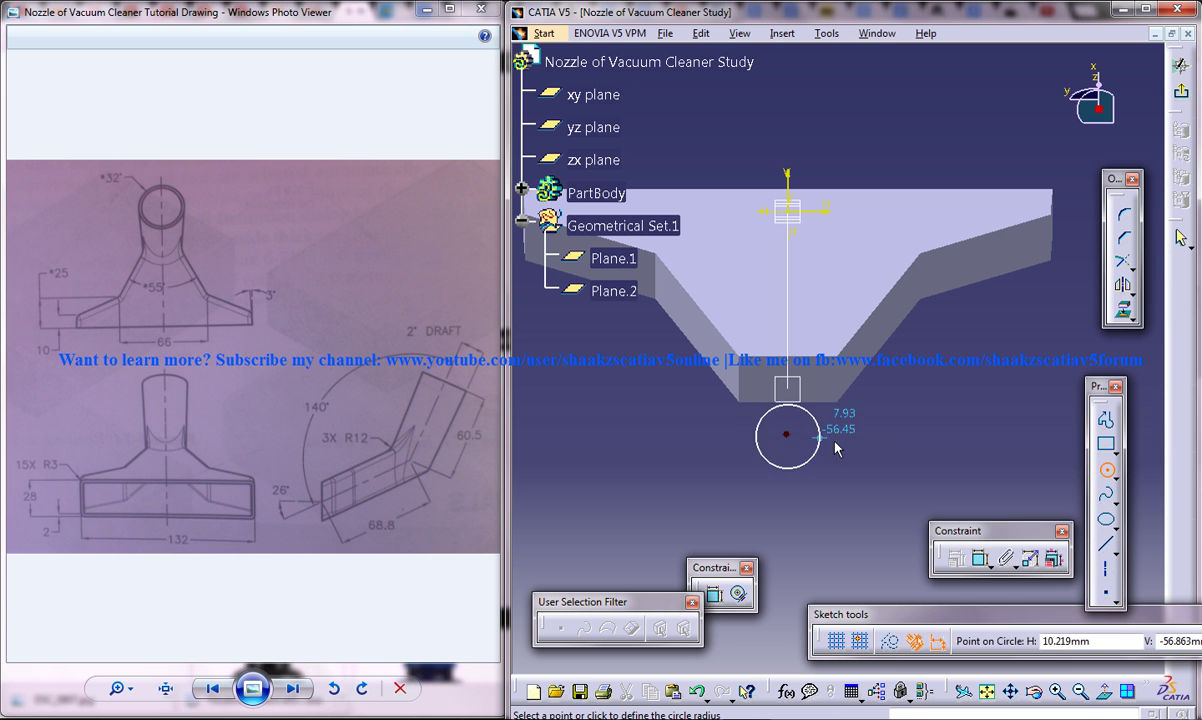
left_click(875, 477)
- Constrain the circle to 32 mm diameter and make its centre coincident with the line's end point
left_click(980, 558)
left_click(851, 452)
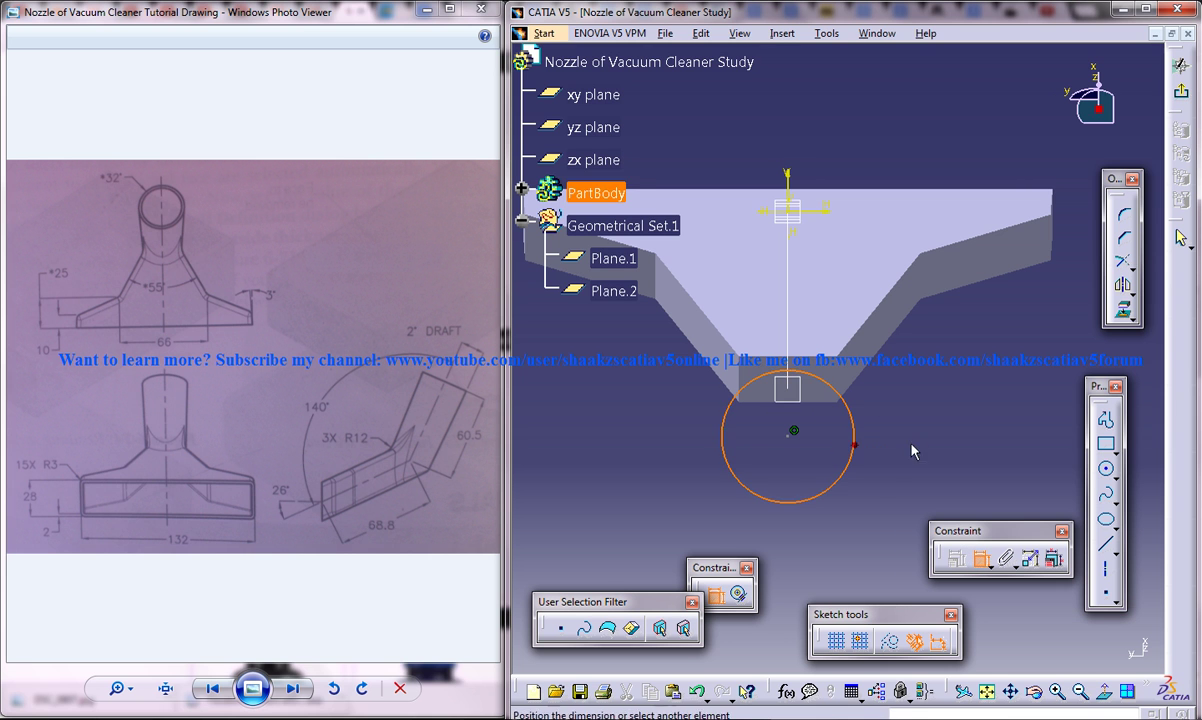
left_click(872, 443)
double_click(872, 443)
type("32")
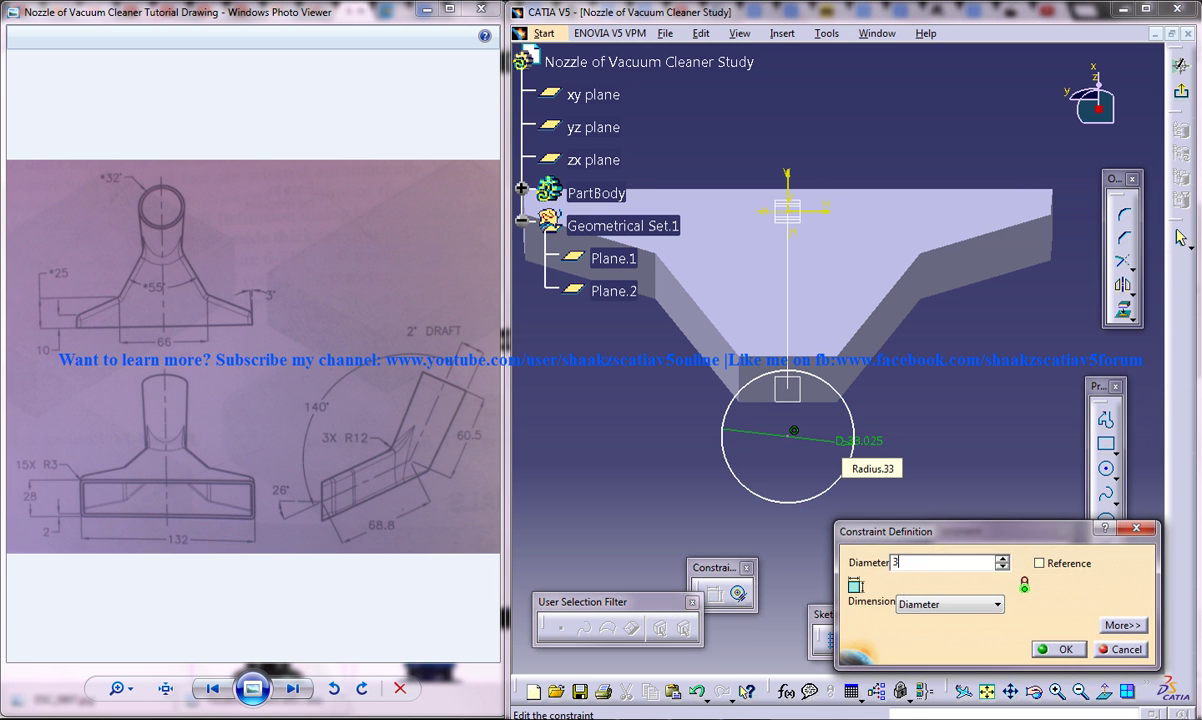
key("Return")
left_click(787, 390)
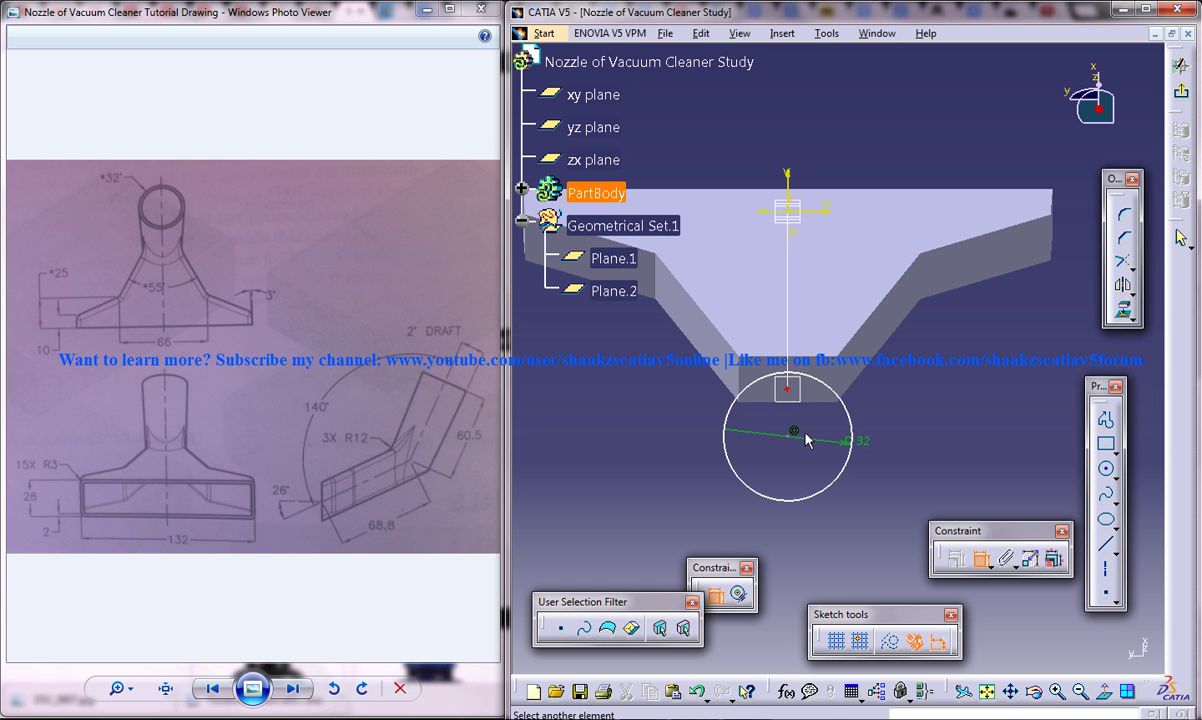
right_click(795, 440)
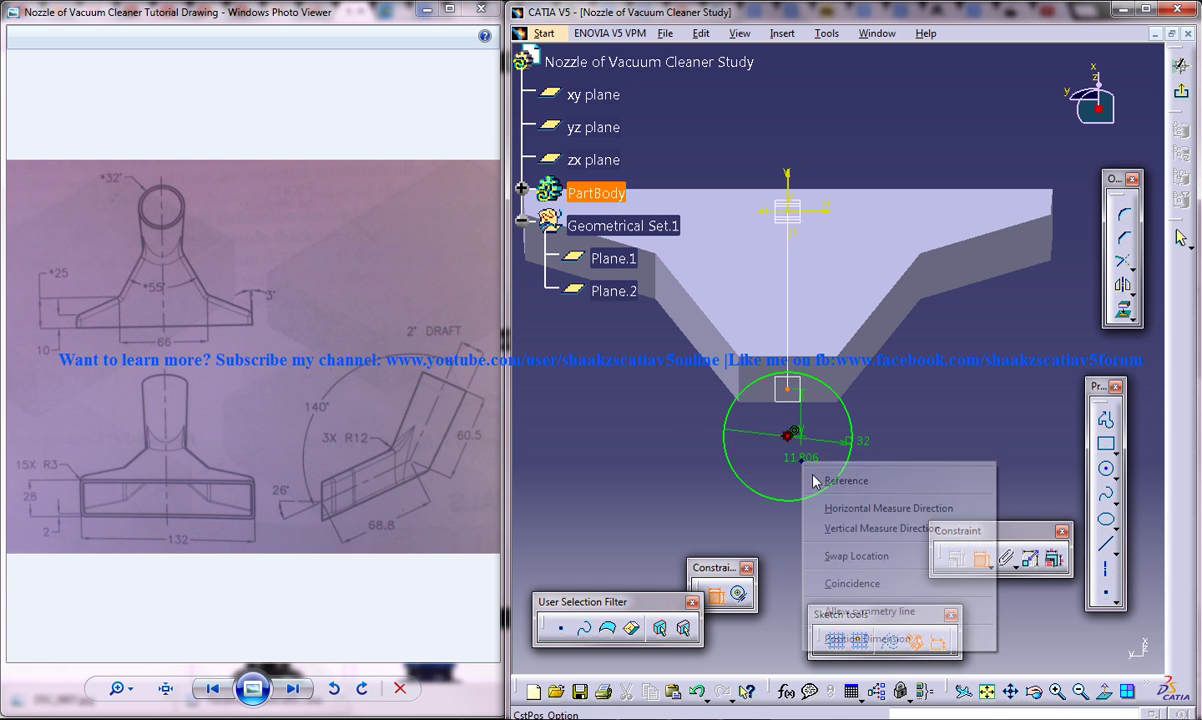
left_click(853, 577)
- Exit the sketch and start a reversed Drafted Filleted Pad limited by the xy plane
left_click(1181, 64)
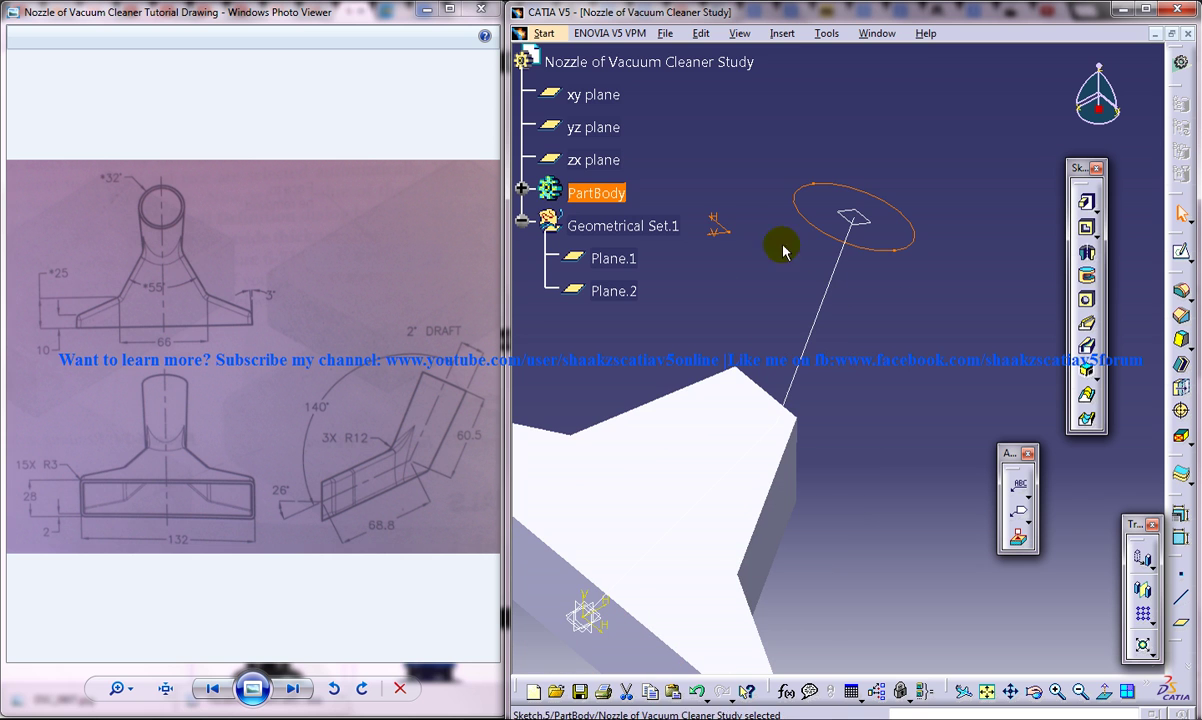
left_click(1089, 207)
left_click(1140, 229)
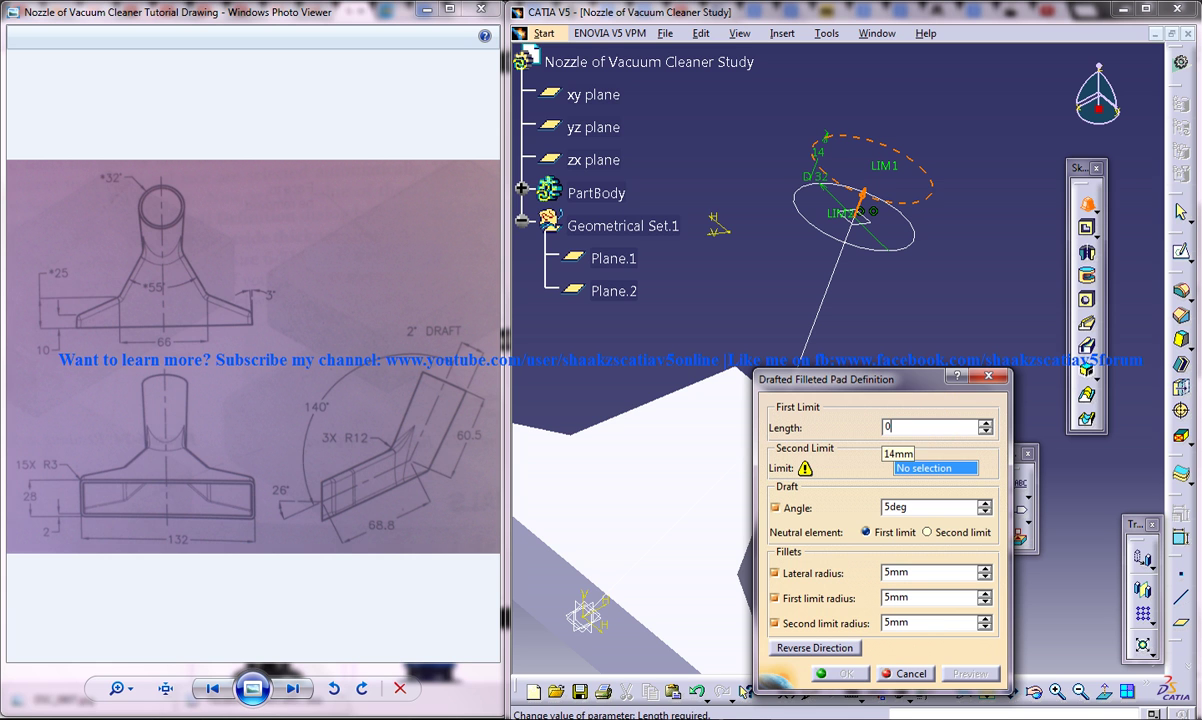
left_click(937, 469)
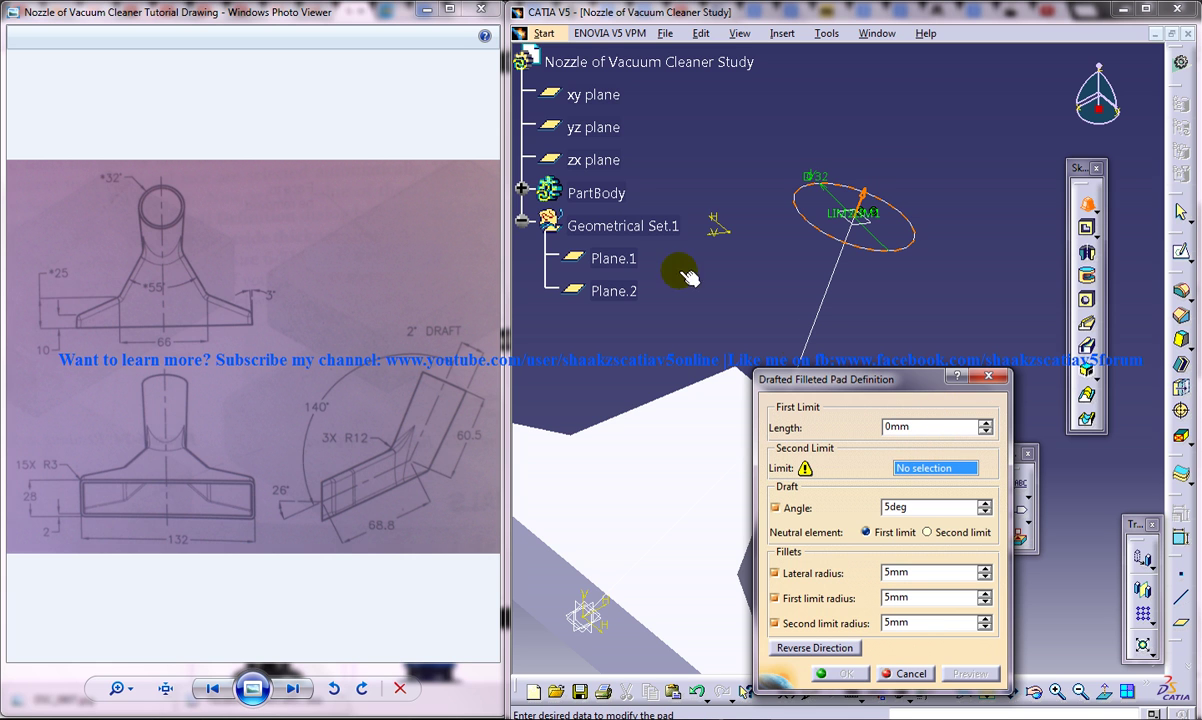
left_click(586, 96)
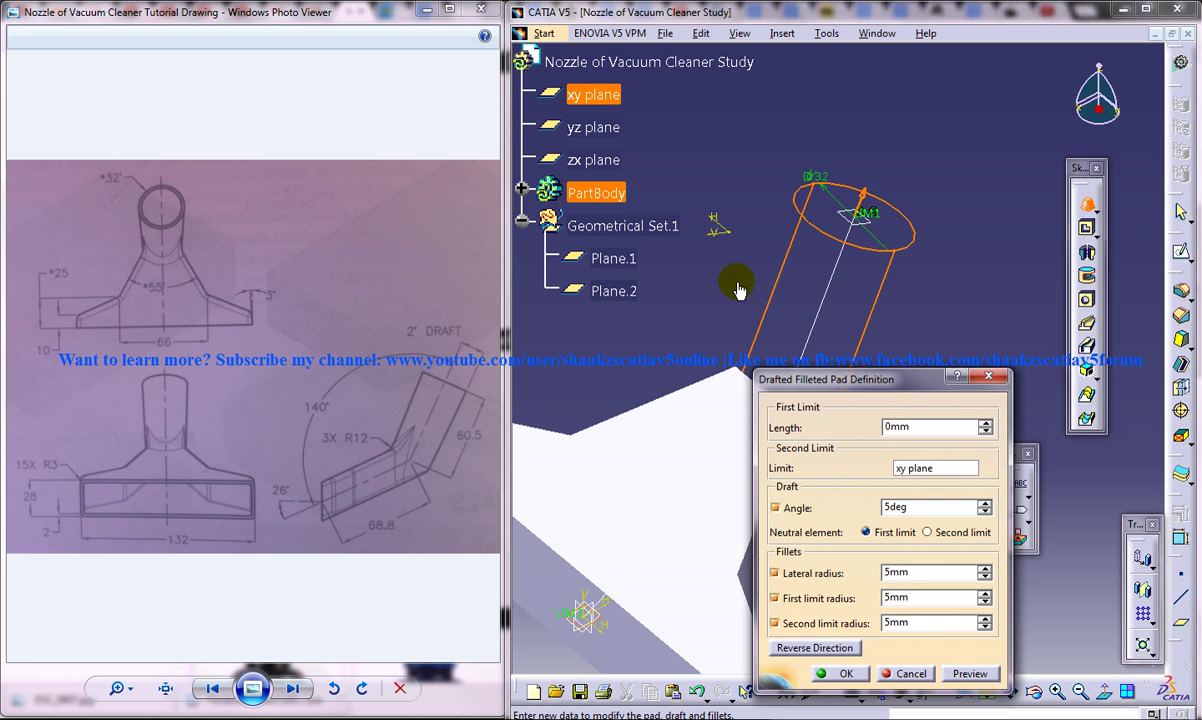
middle_click_drag(730, 279, 760, 258)
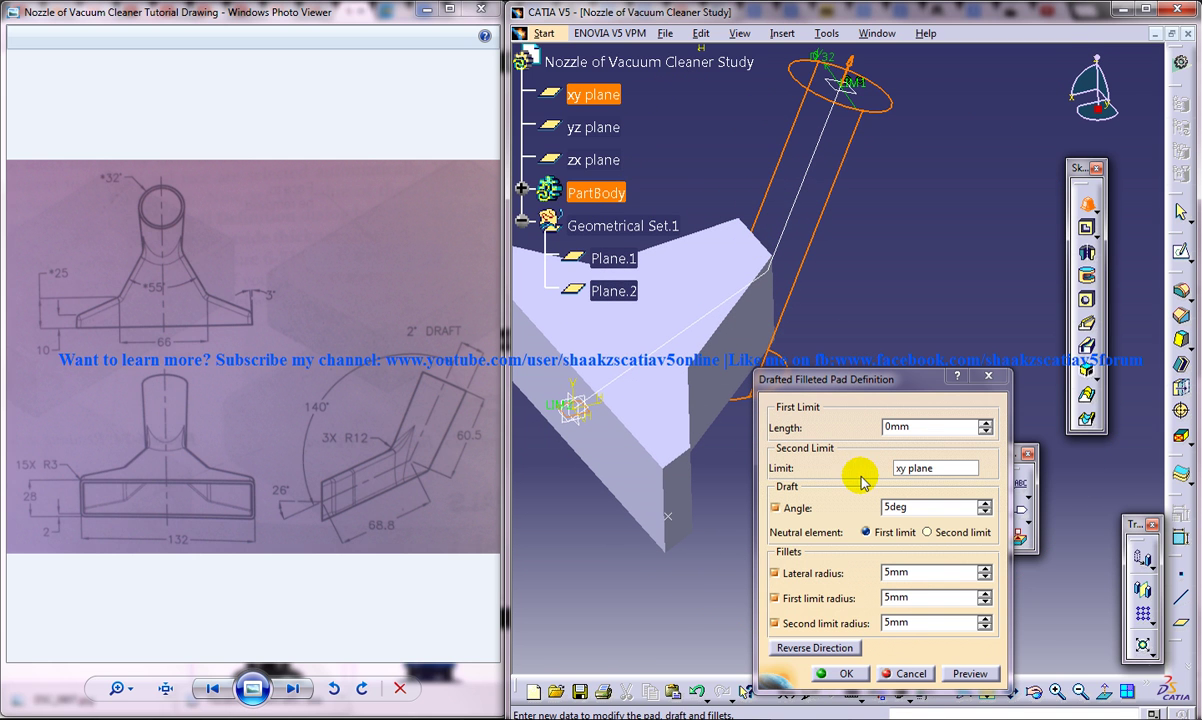
left_click(840, 650)
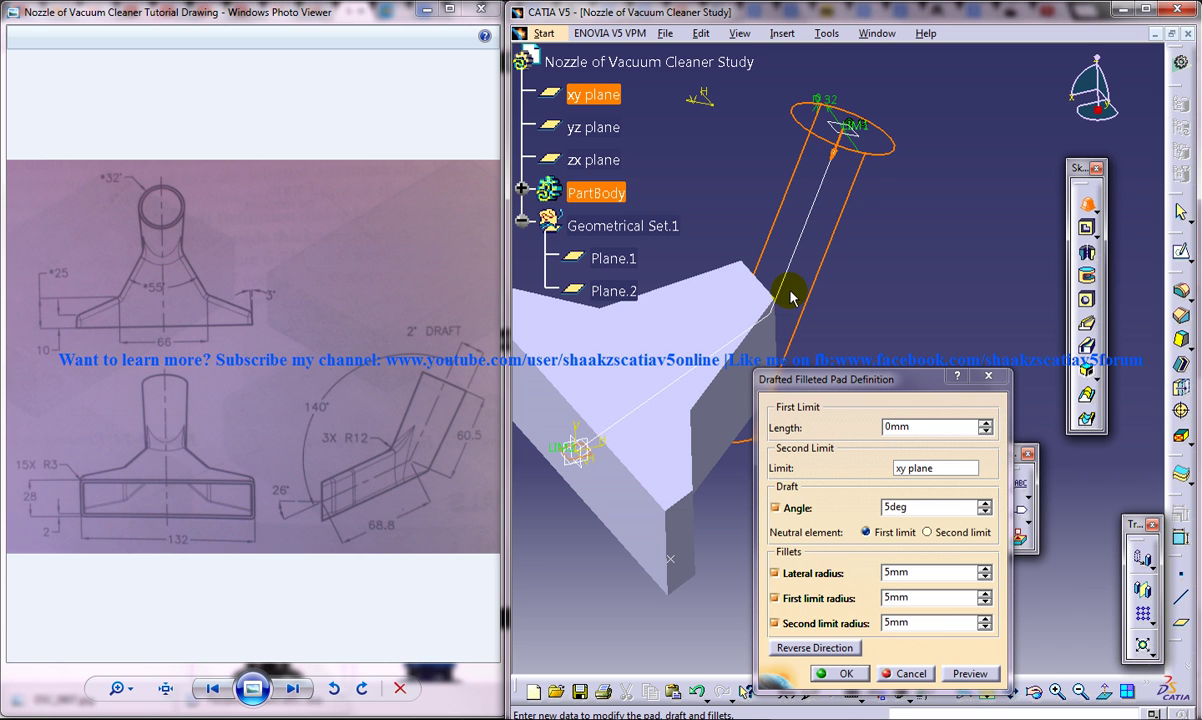
- Uncheck all three fillet radii, preview the 2° drafted pad, then cancel it
left_click(774, 573)
left_click(775, 598)
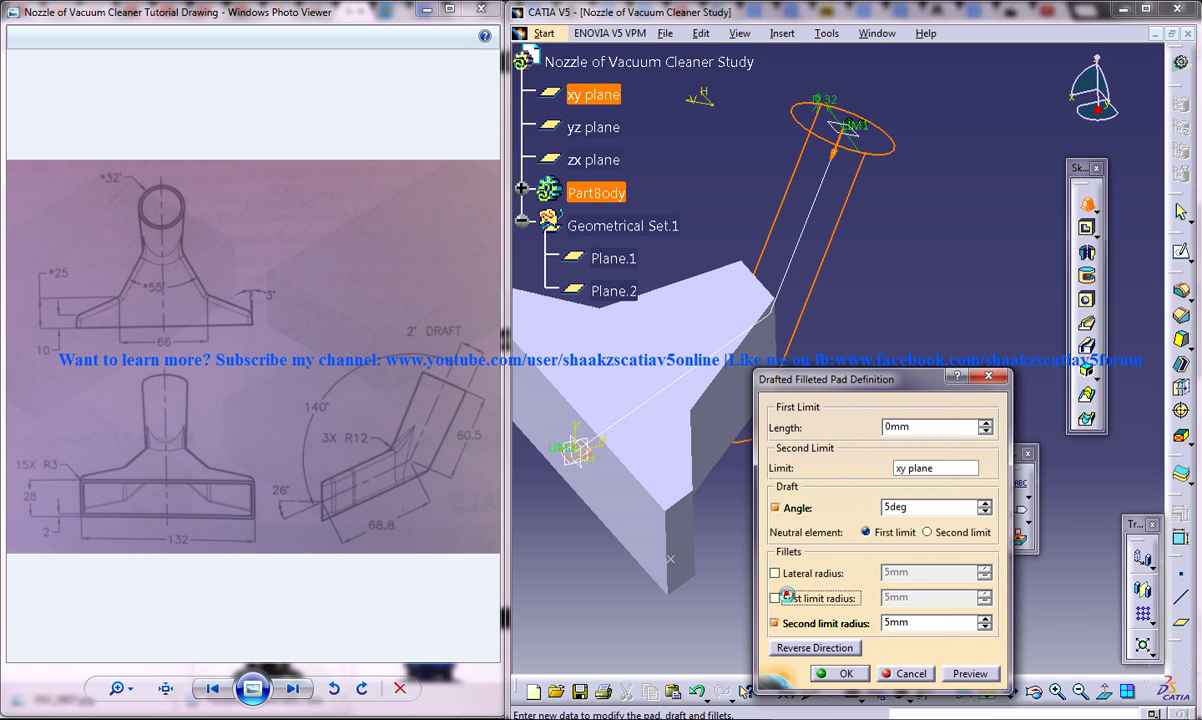
left_click(793, 623)
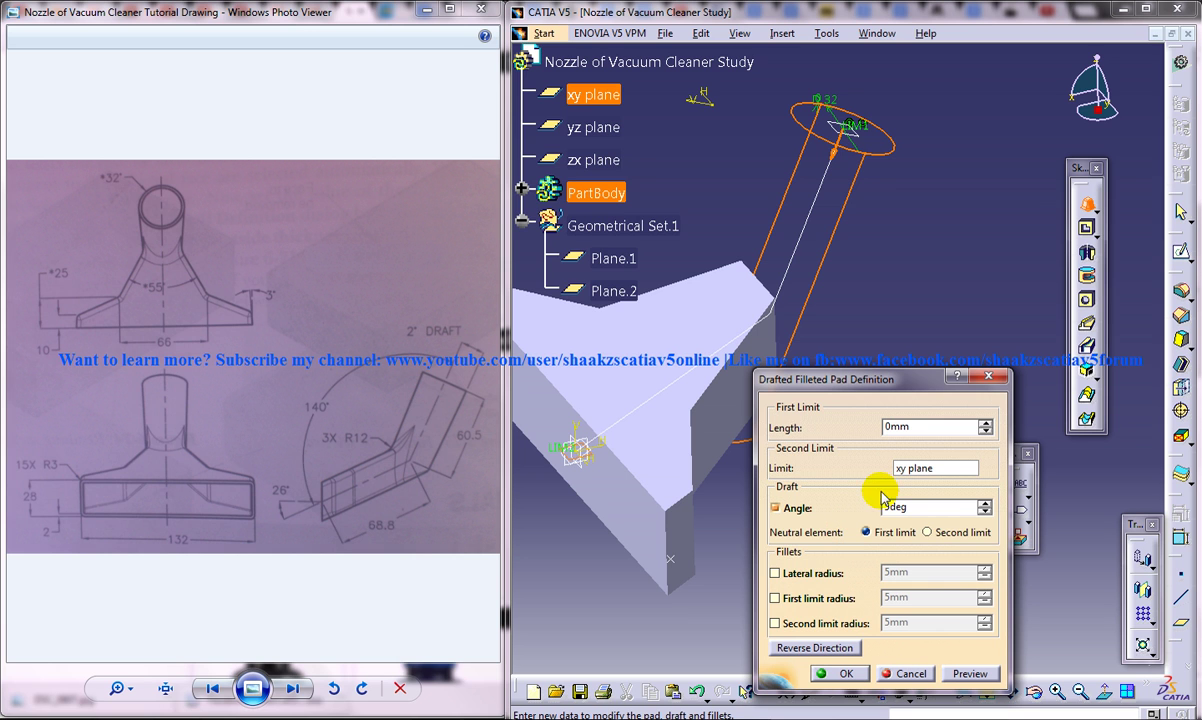
left_click_drag(940, 507, 855, 506)
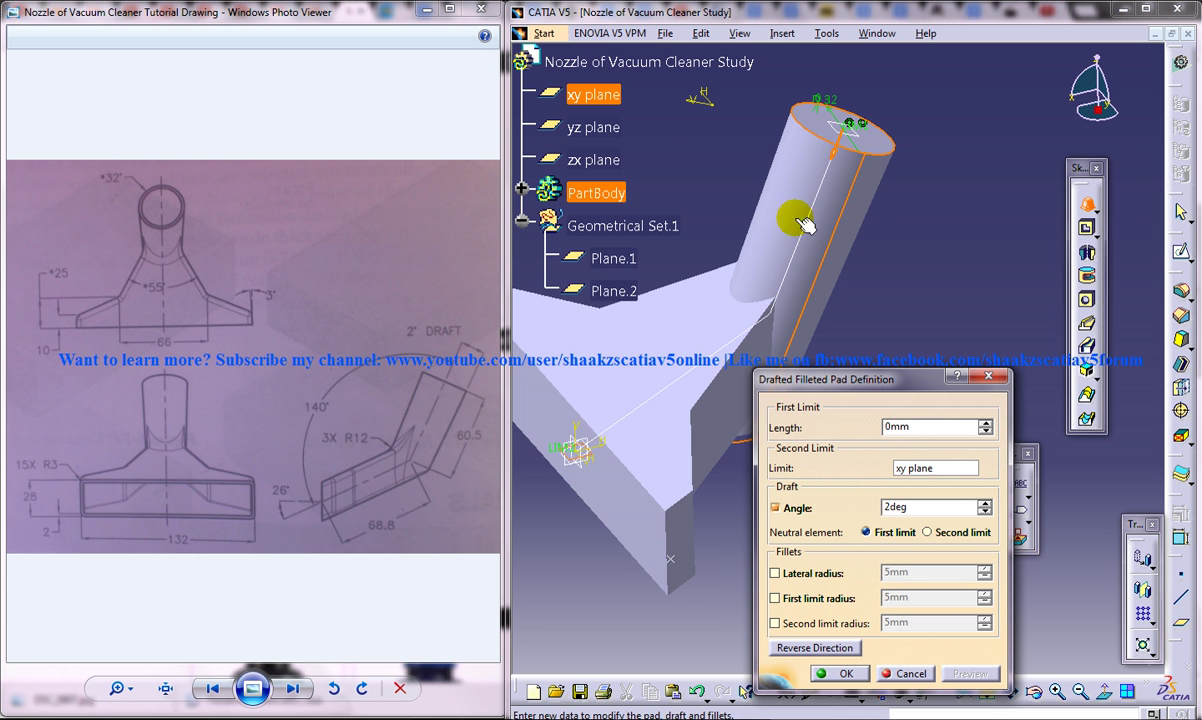
middle_click_drag(800, 220, 800, 275)
left_click(830, 647)
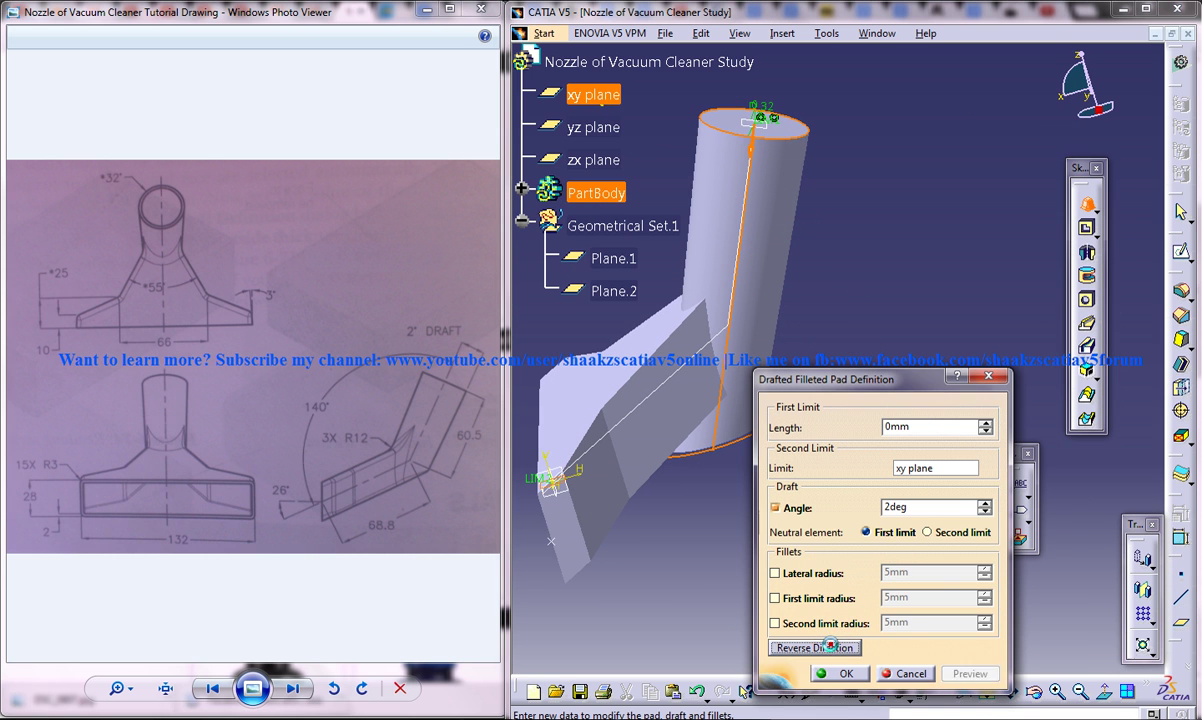
left_click(966, 673)
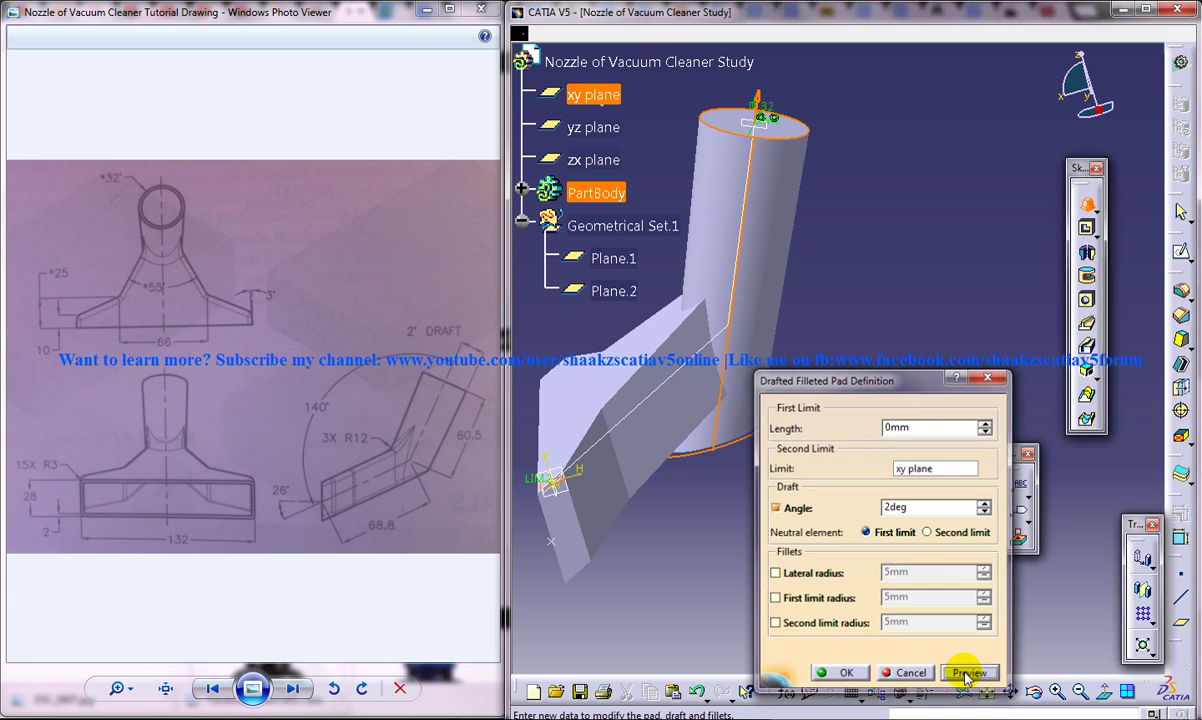
left_click(1009, 413)
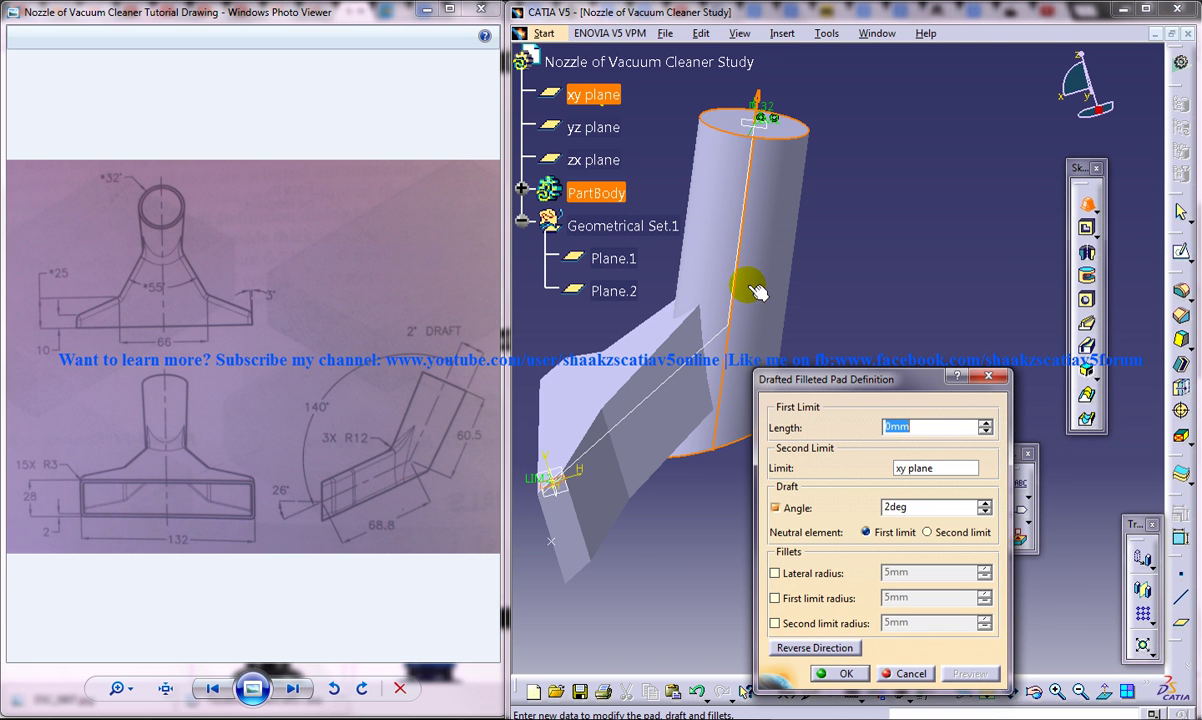
mouse_move(778, 282)
middle_mouse_down()
mouse_move(791, 268)
mouse_move(679, 276)
mouse_move(797, 318)
mouse_move(743, 263)
mouse_move(749, 282)
mouse_move(714, 355)
mouse_move(926, 330)
mouse_move(720, 292)
mouse_move(805, 290)
mouse_move(790, 275)
mouse_move(860, 300)
mouse_move(1054, 330)
mouse_move(703, 212)
middle_mouse_up()
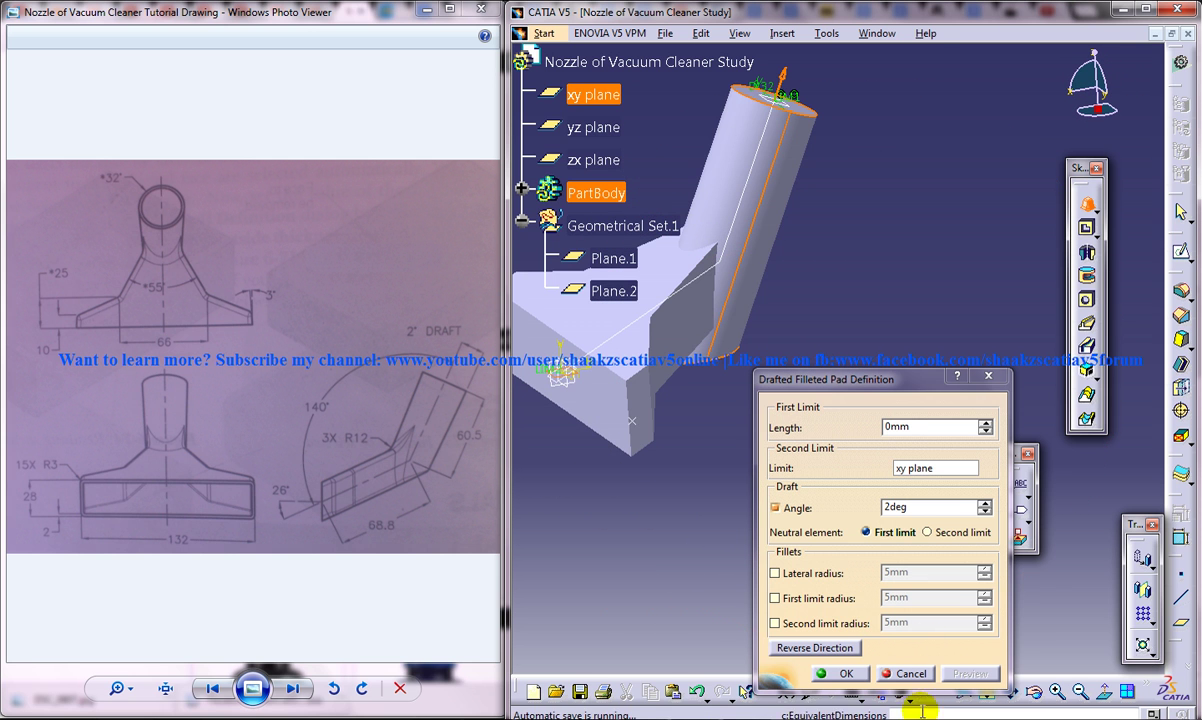
left_click(905, 673)
- Define a Drafted Filleted Pad on the circle: length 0 mm, second limit xy plane, 2° angle
middle_click_drag(852, 363, 765, 424)
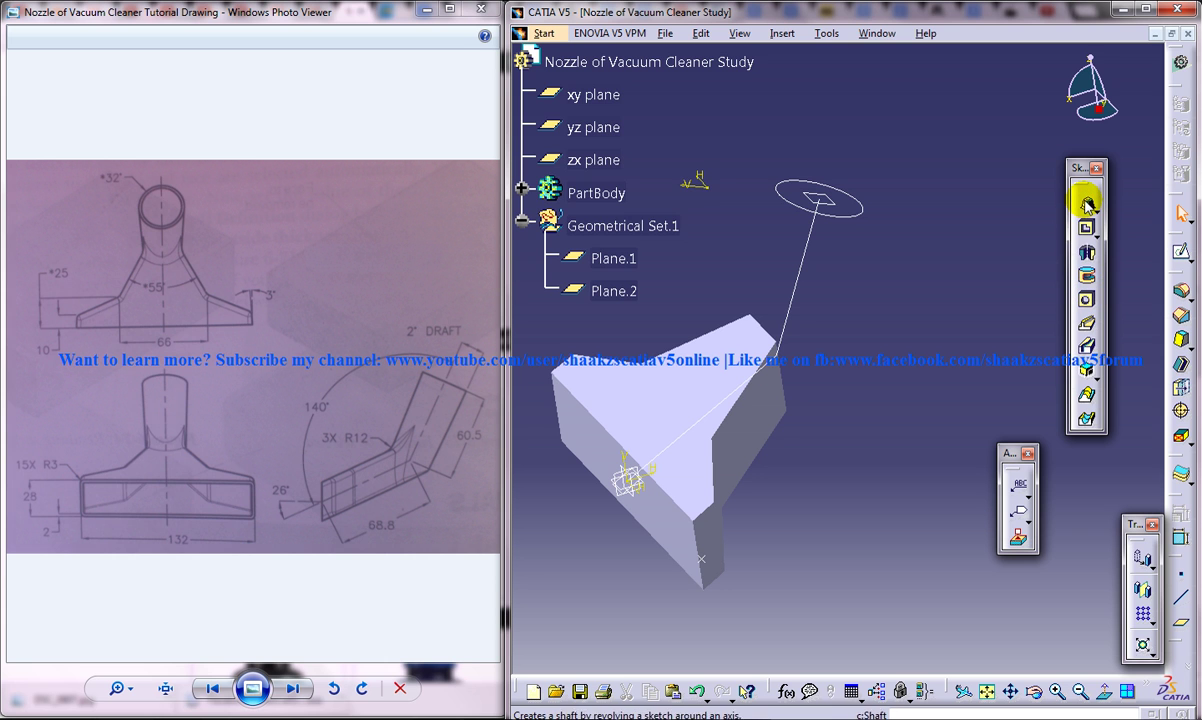
left_click(1087, 205)
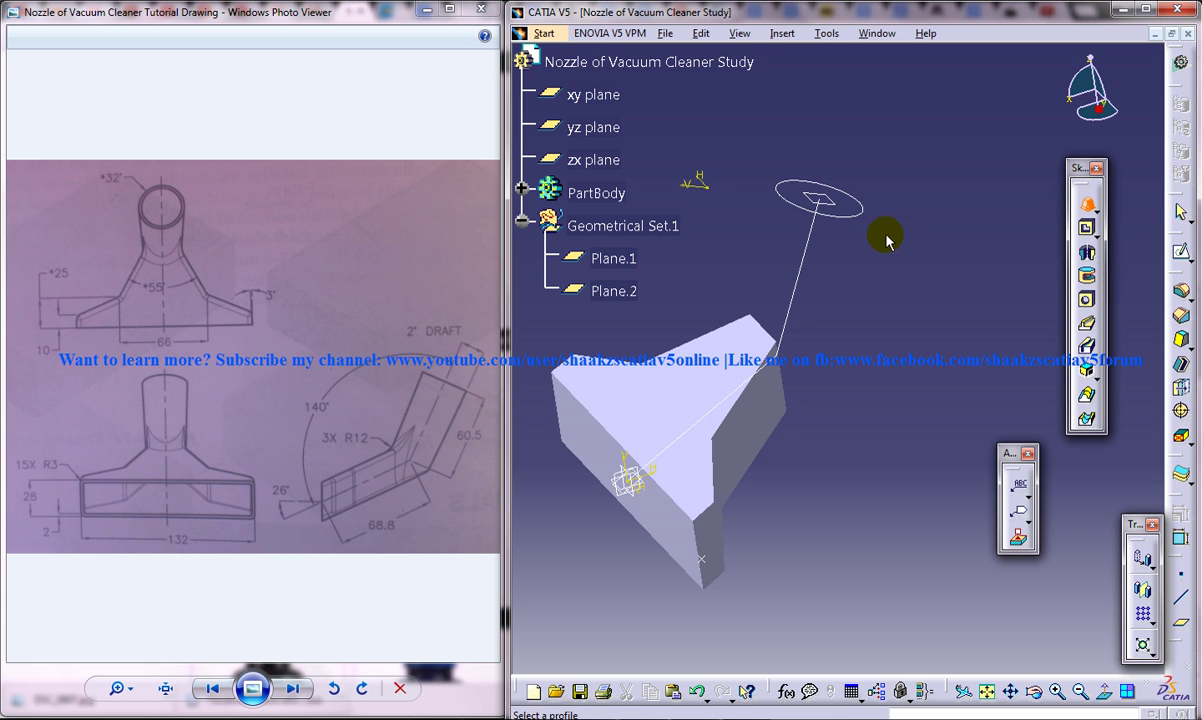
left_click(848, 217)
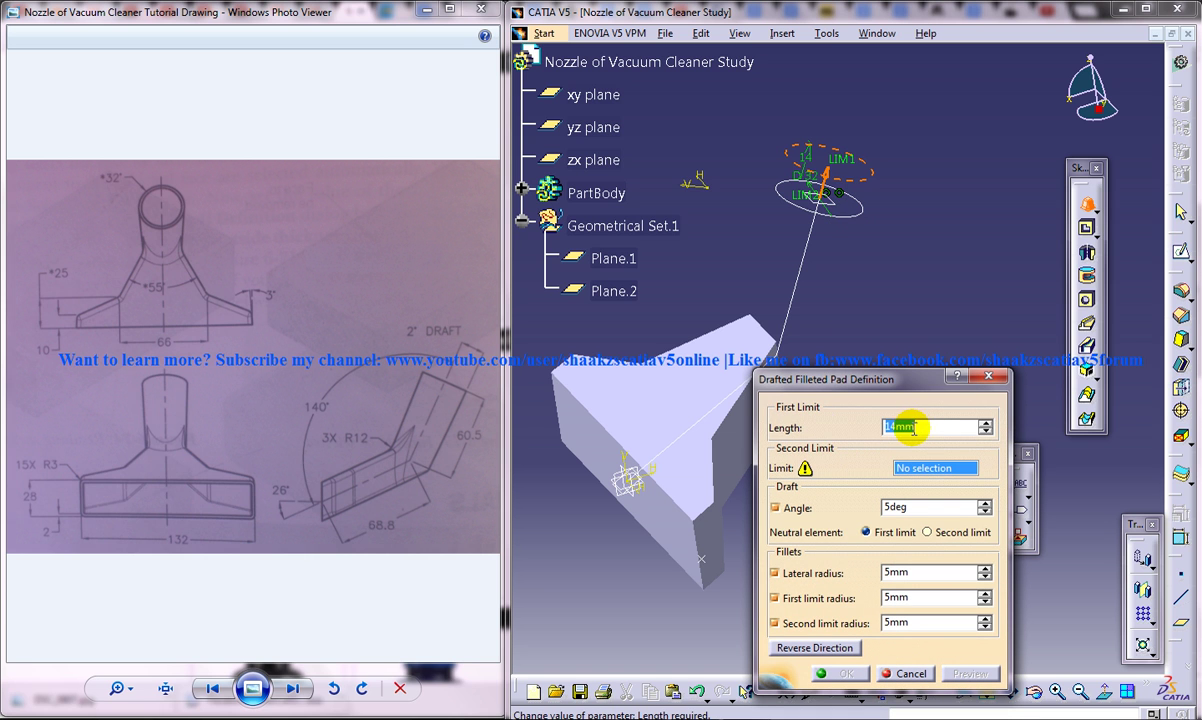
type("0")
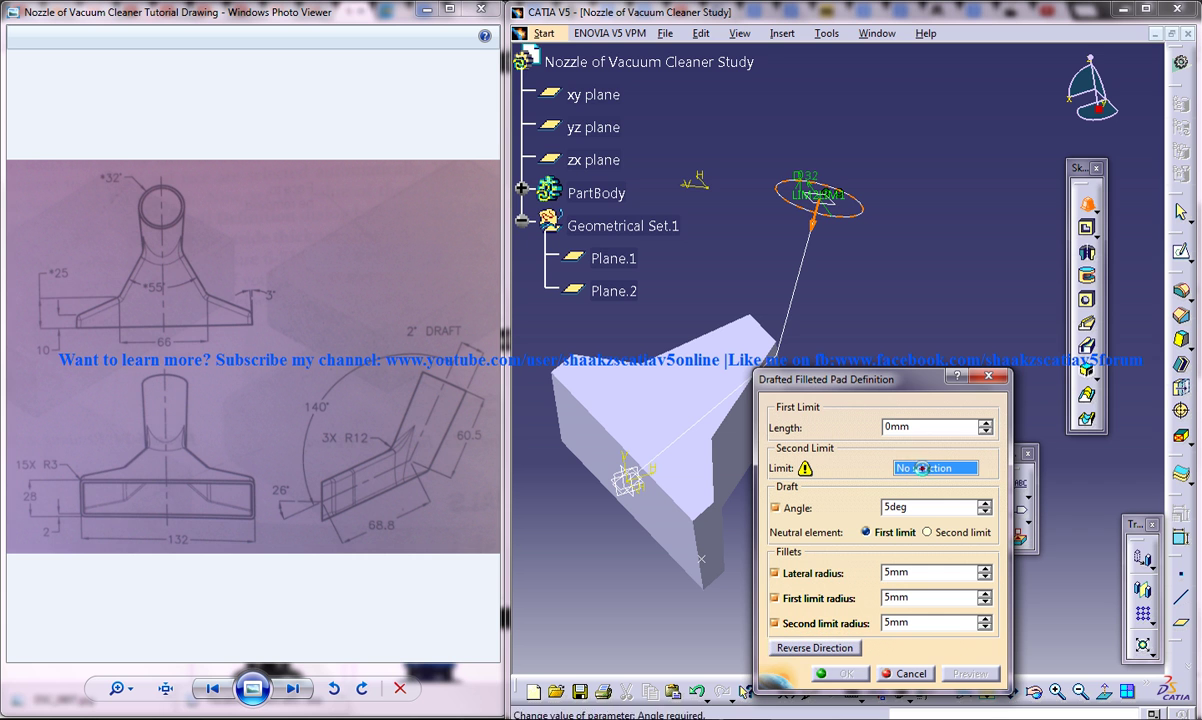
left_click(593, 94)
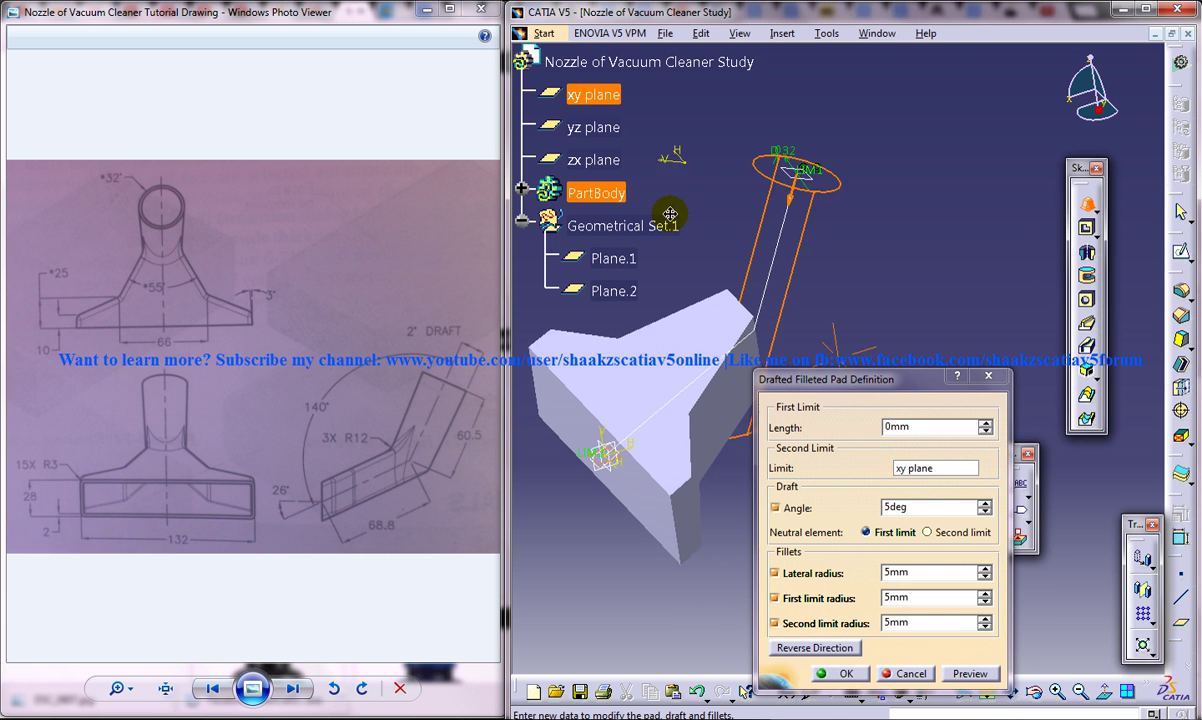
key("Tab")
type("2")
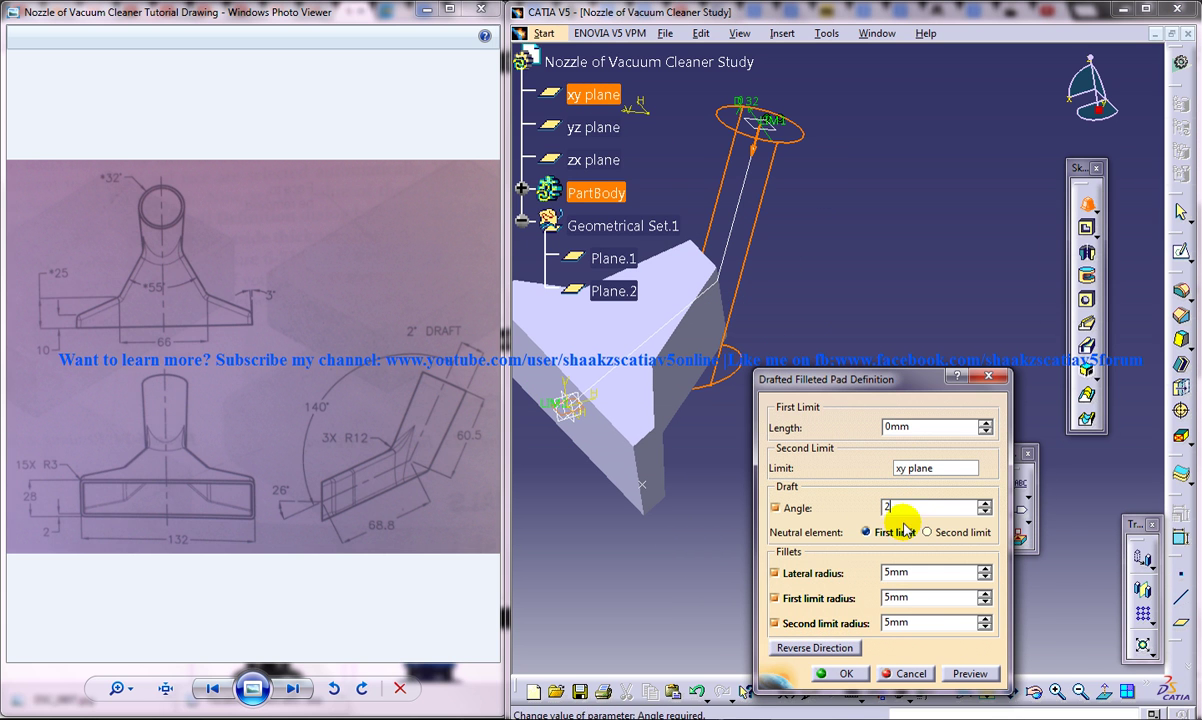
left_click(969, 673)
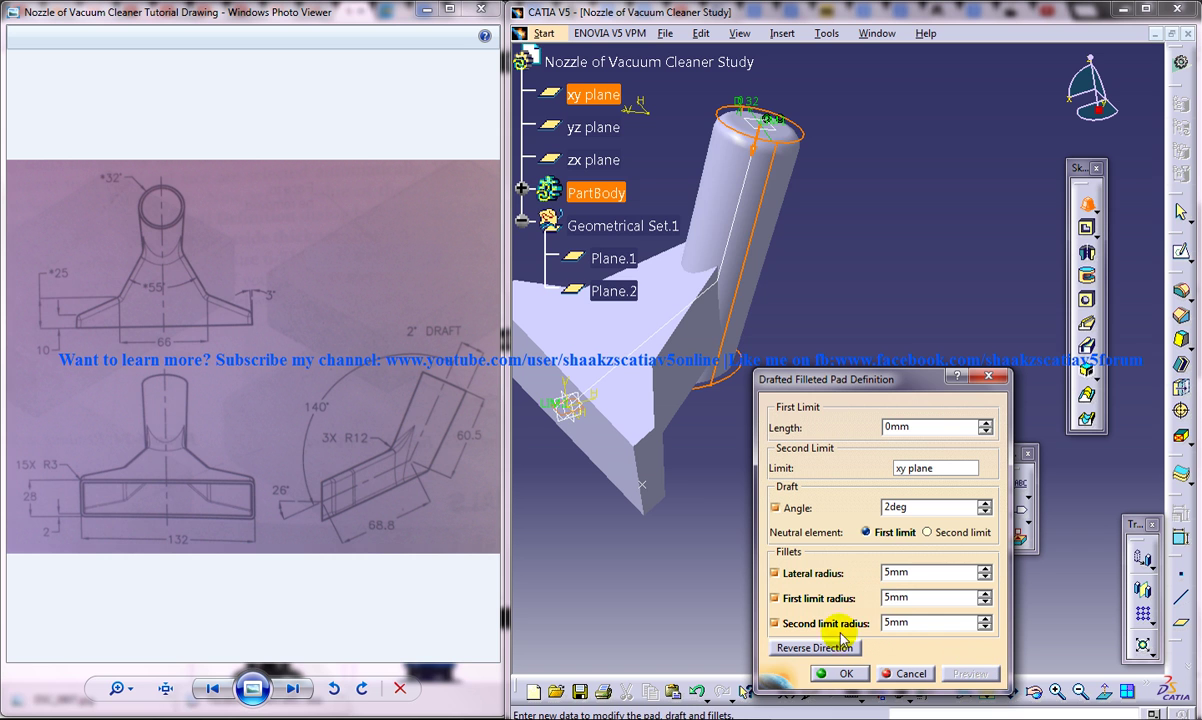
- Turn off the lateral, first and second limit fillets, preview, and create the pad
left_click(775, 573)
left_click(790, 598)
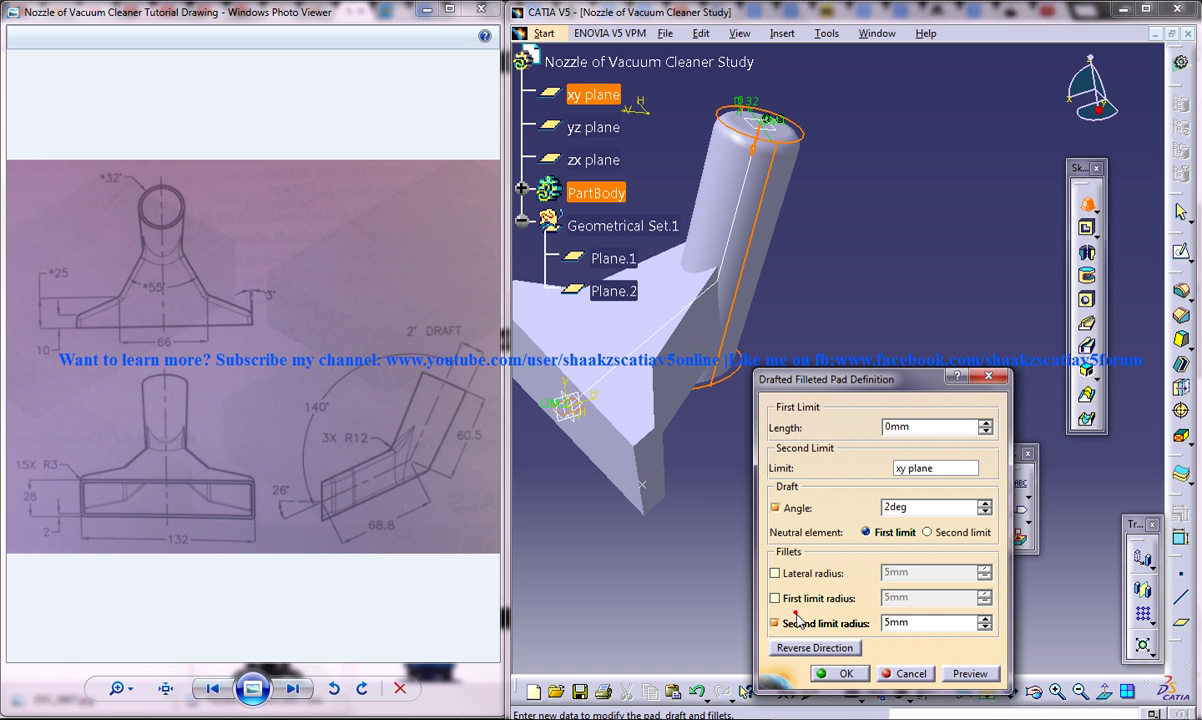
left_click(829, 622)
left_click(969, 673)
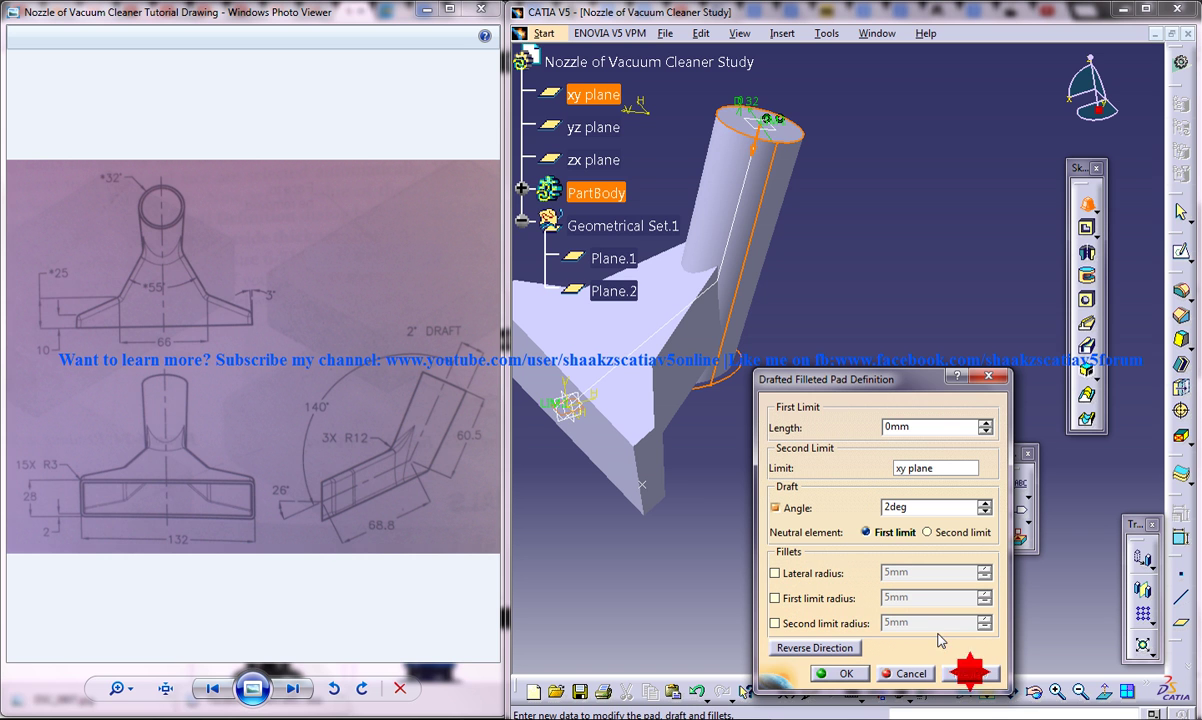
left_click(846, 673)
- Sketch a rectangle around the cylinder on the base's flat face and exit the sketch
middle_click_drag(794, 357, 650, 402)
middle_click_drag(839, 436, 851, 485)
left_click(778, 426)
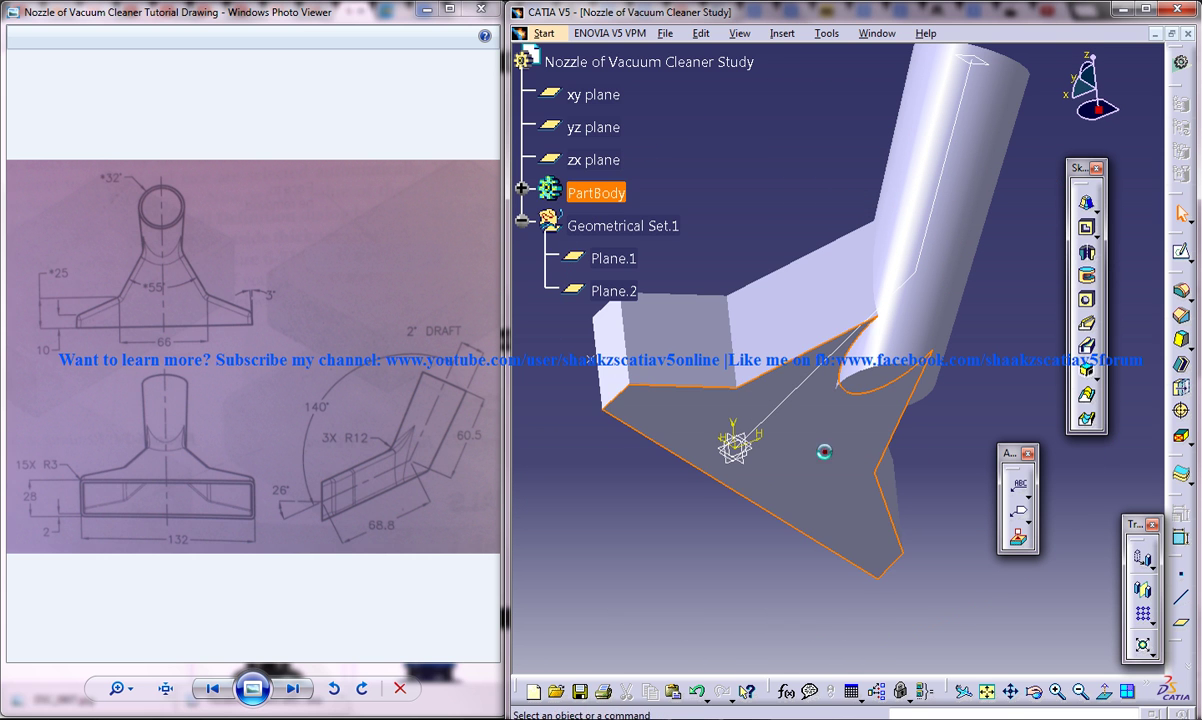
left_click(1180, 252)
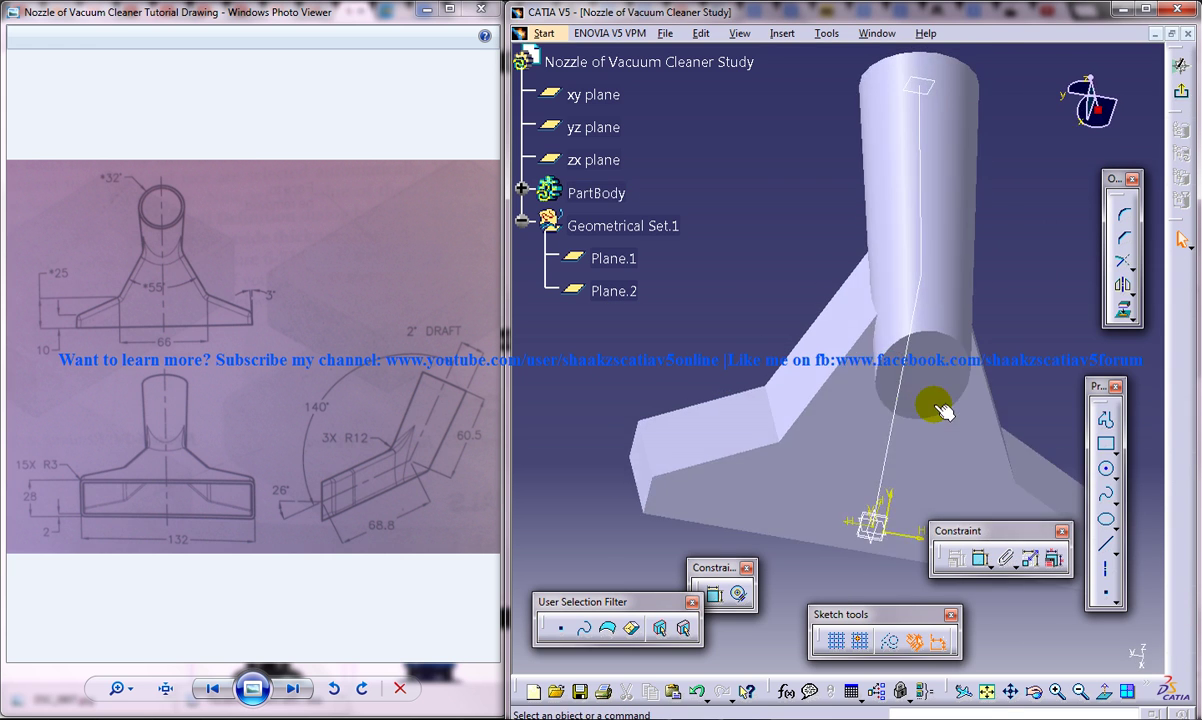
double_click(1107, 447)
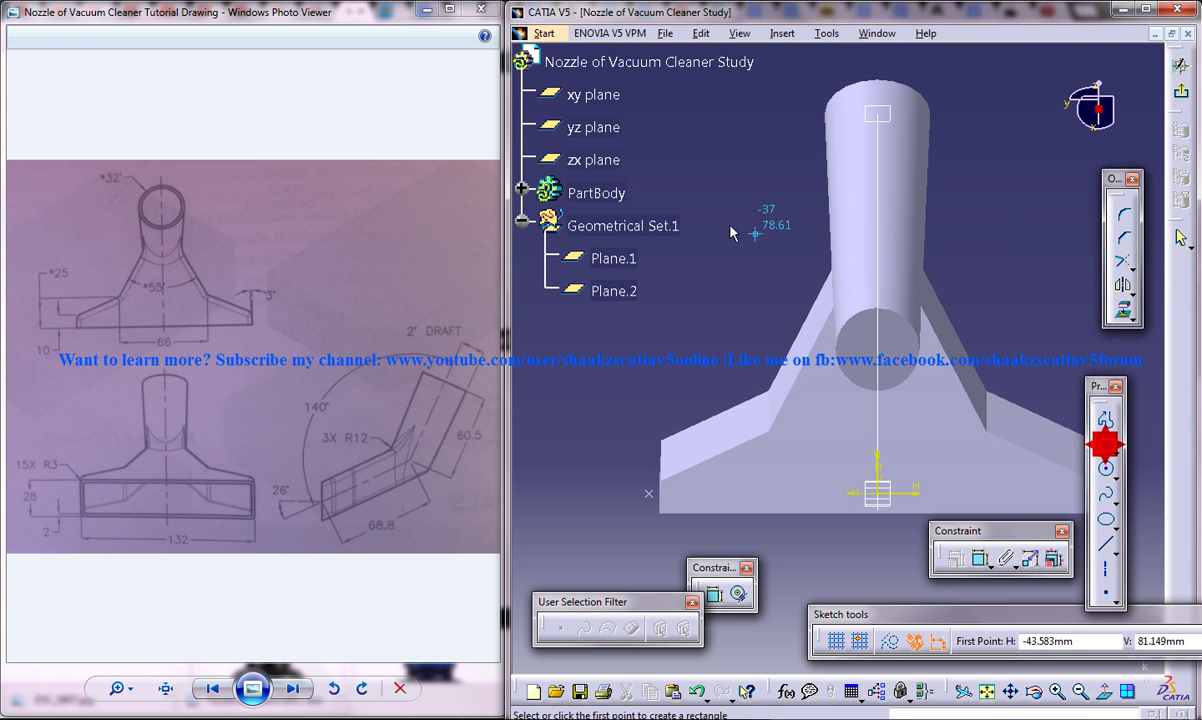
left_click(730, 226)
left_click(1018, 431)
left_click(1170, 118)
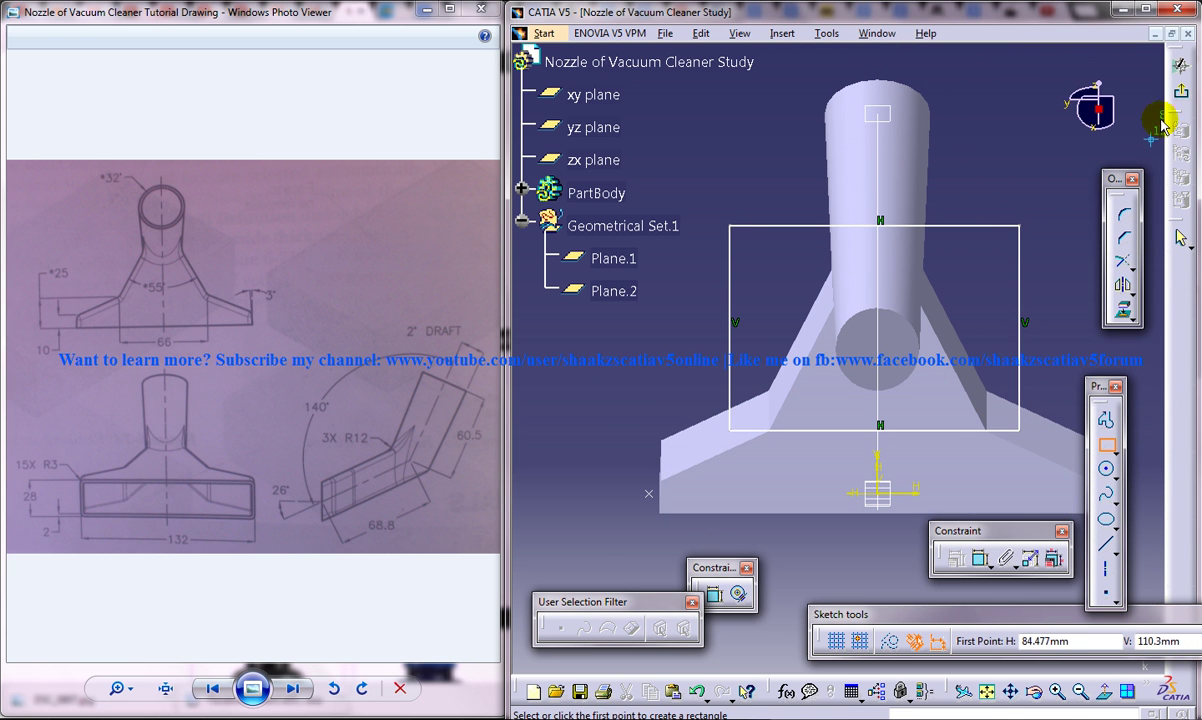
mouse_move(813, 443)
middle_mouse_down()
mouse_move(671, 496)
mouse_move(824, 376)
mouse_move(899, 342)
middle_mouse_up()
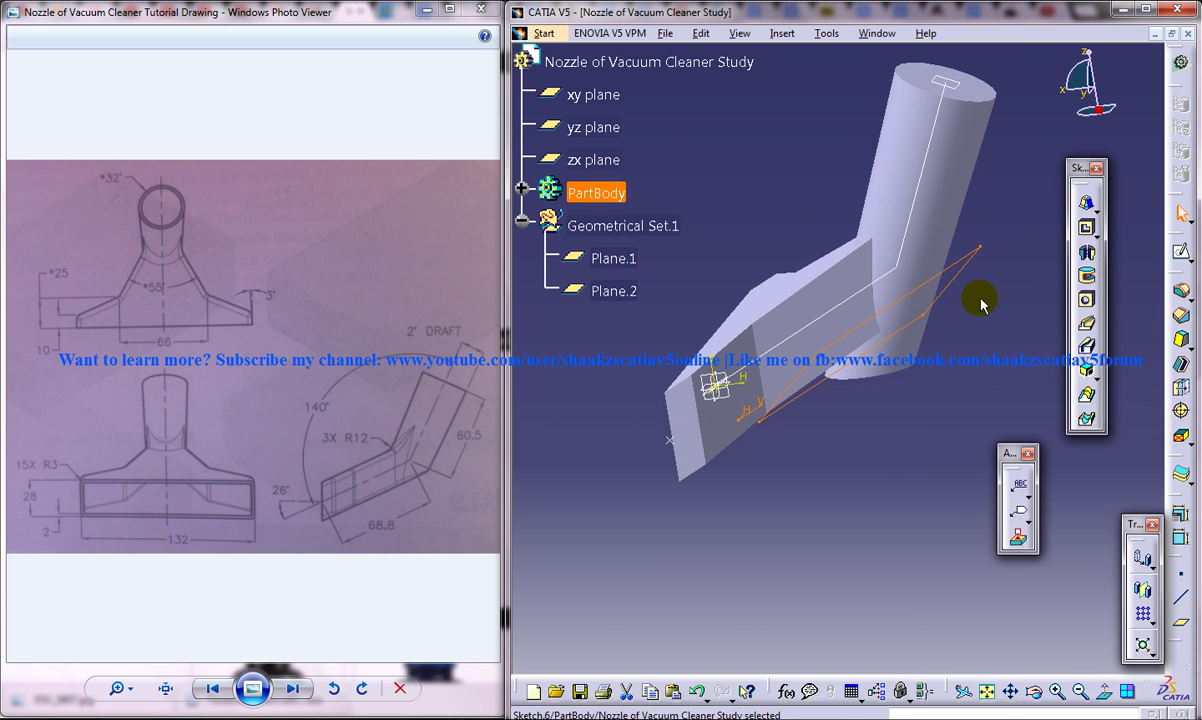
- Cut a reversed 20 mm pocket from the Sketch.6 rectangle to trim the cylinder's protrusion
left_click(1087, 228)
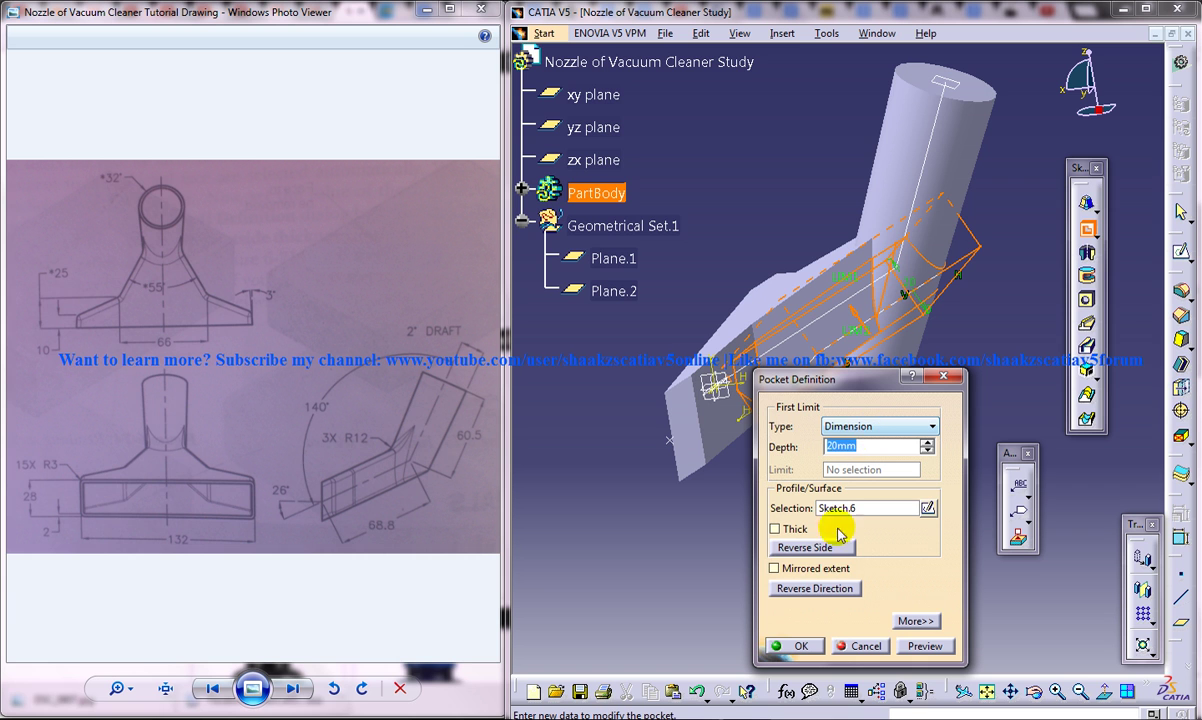
left_click(830, 590)
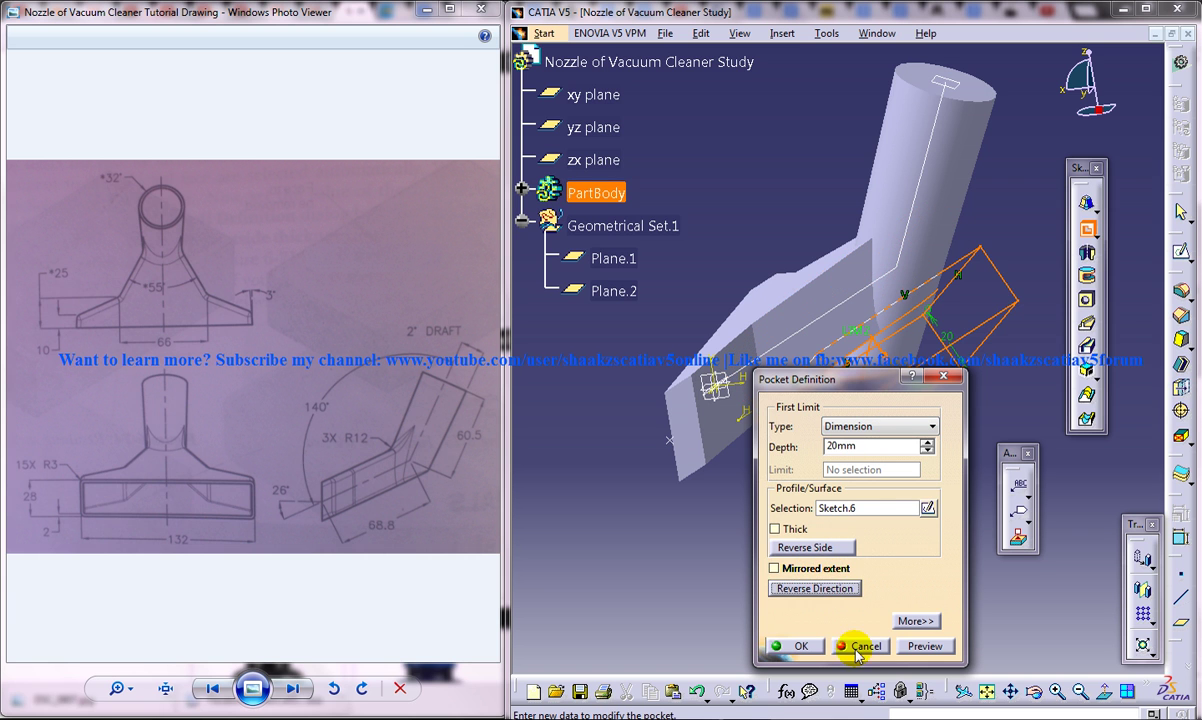
left_click(792, 645)
middle_click_drag(933, 466, 850, 460)
left_click(711, 478)
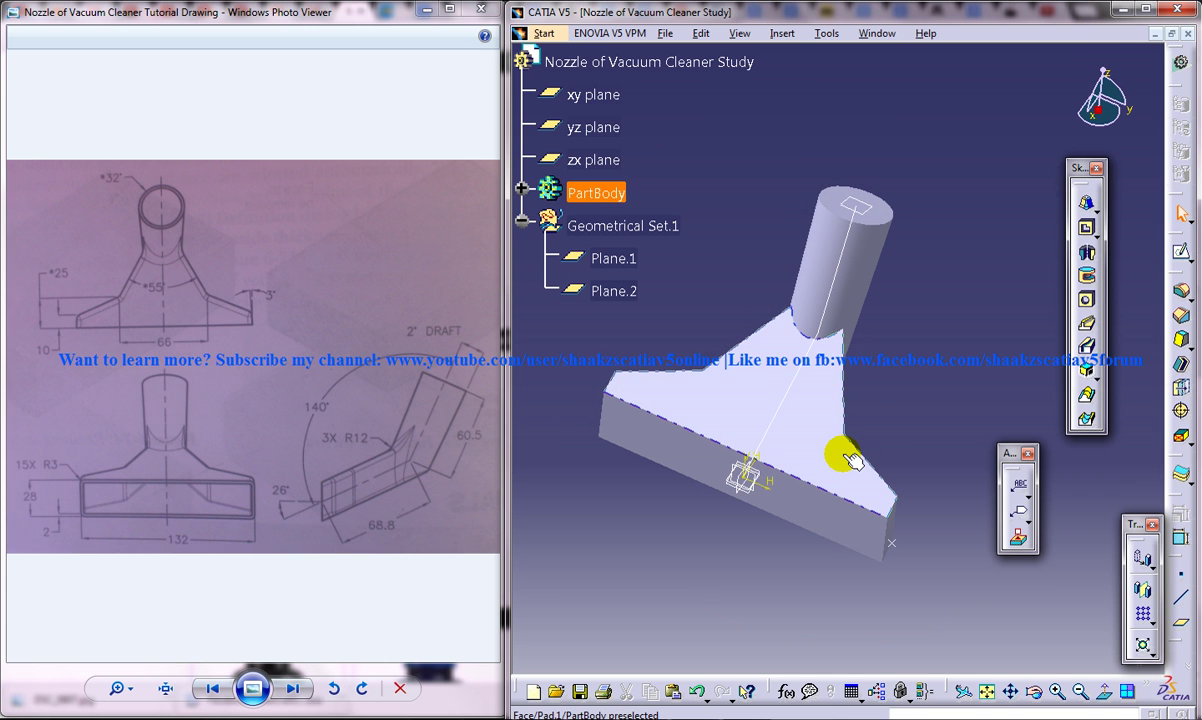